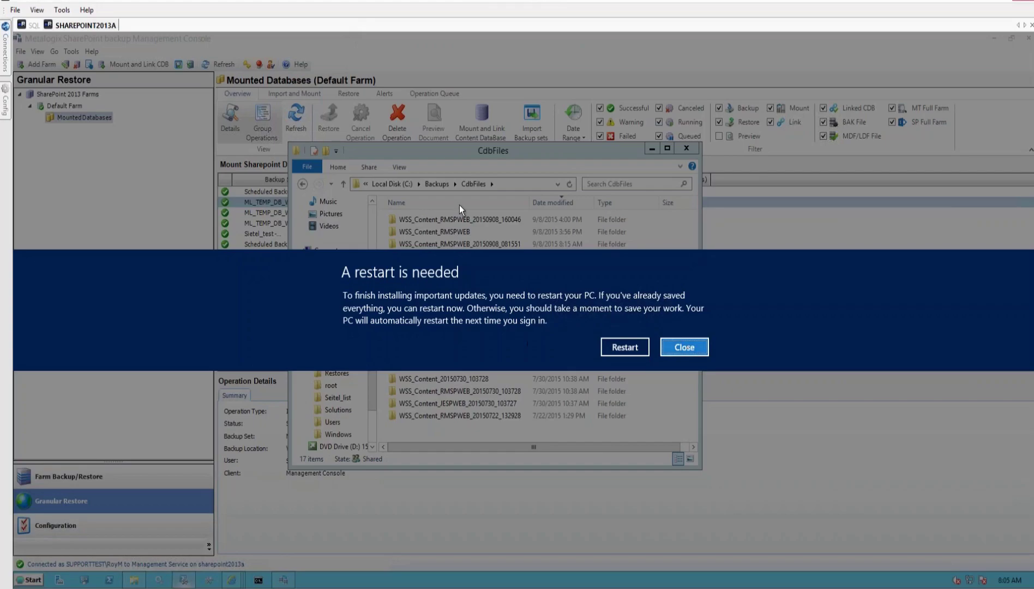
Dismiss the restart reminder, leave the CdbFiles folder window and bring up the Farm Backup/Restore area of the backup console.
click(684, 347)
click(258, 328)
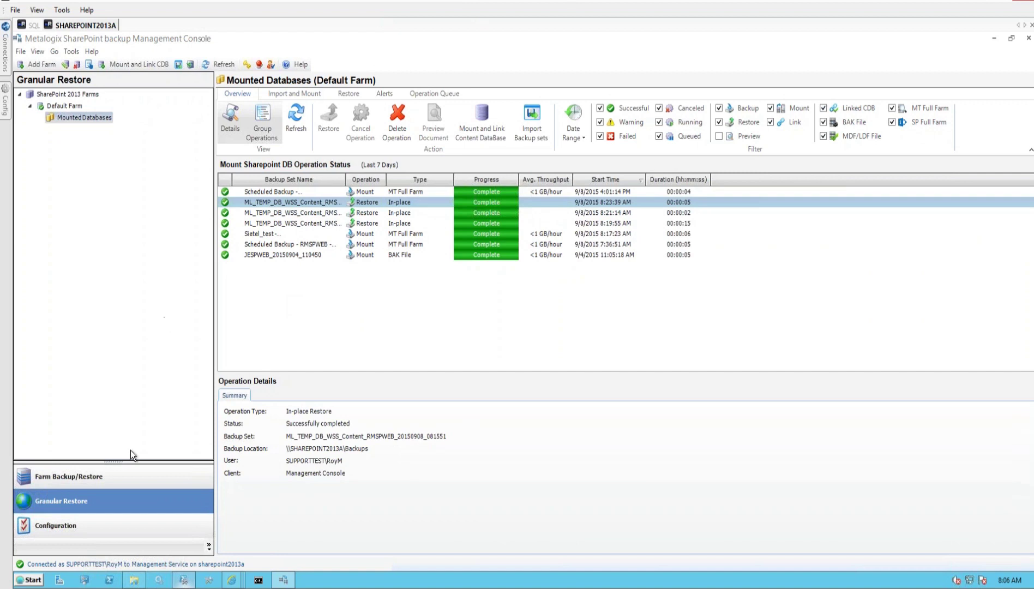
click(82, 474)
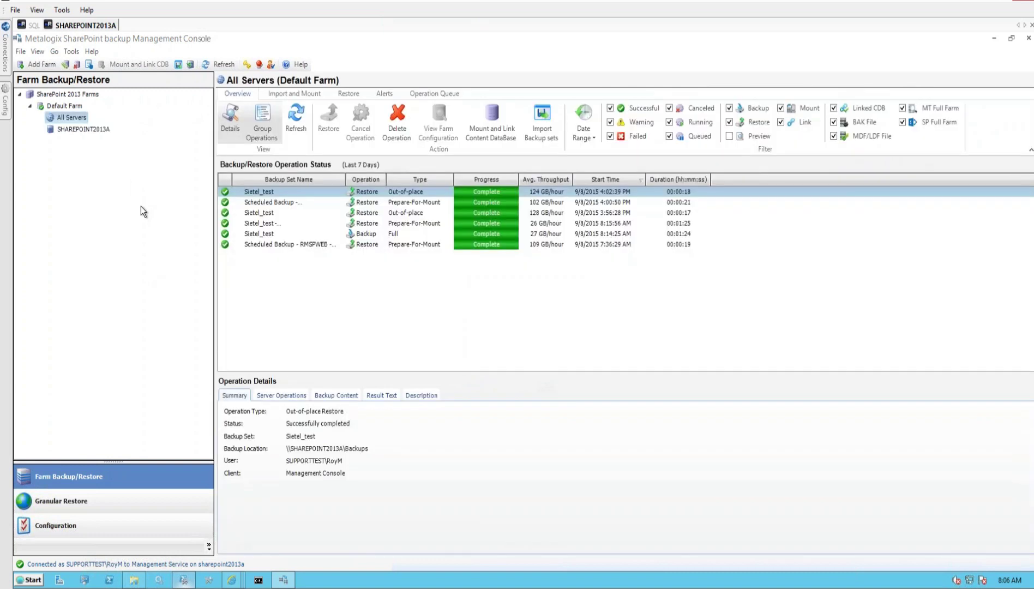
Show the backup components for All Servers, deselect all farm components and expand the Content Databases branch.
click(63, 117)
click(277, 94)
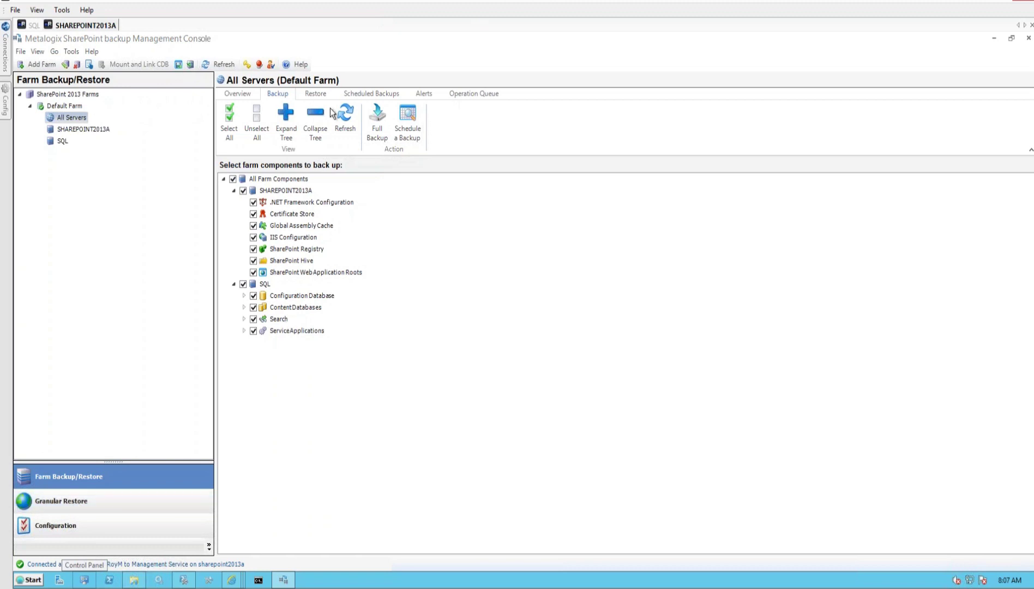
click(233, 180)
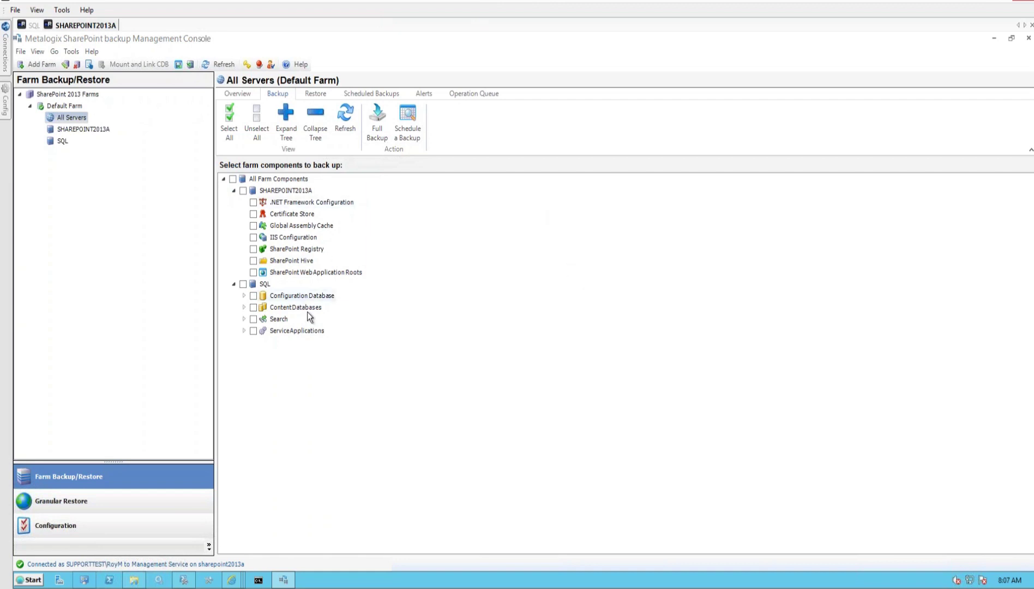
click(244, 307)
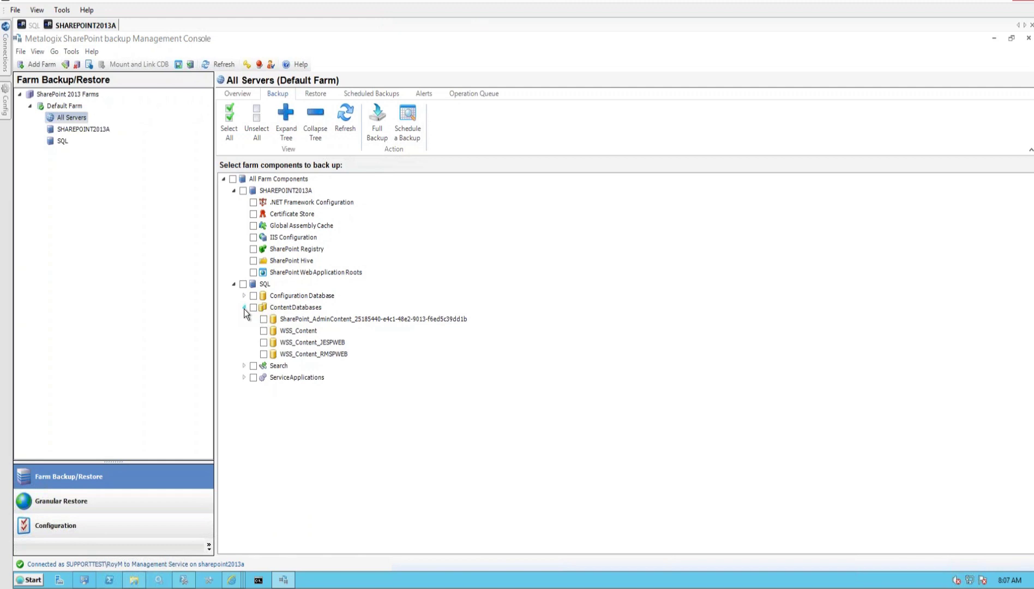
Switch to SQL Server Management Studio on the SQL machine and examine its Databases list, including the WSS_Content databases.
click(32, 25)
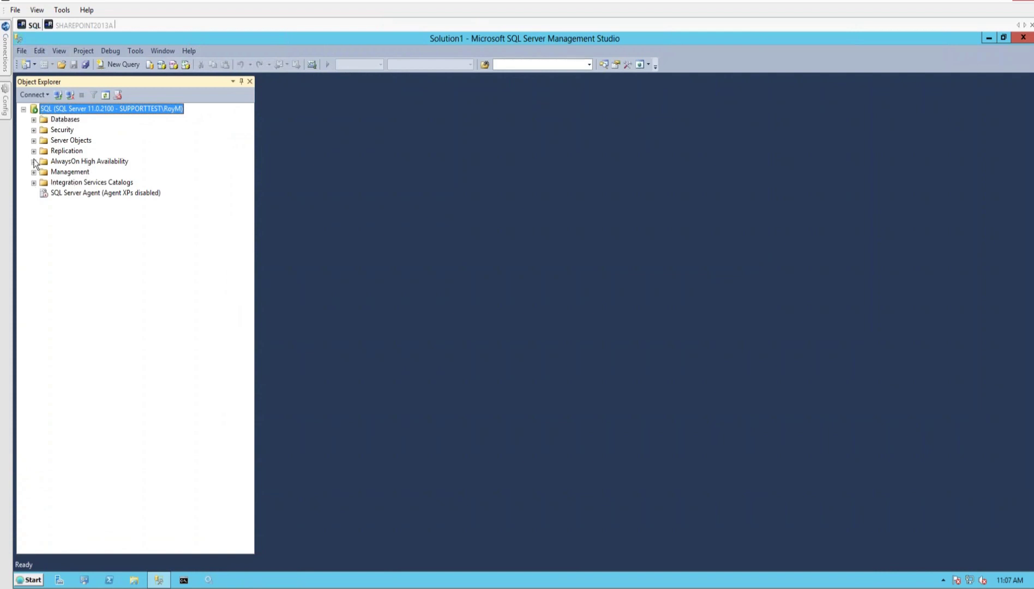
click(34, 119)
scroll(120, 197, down, 4)
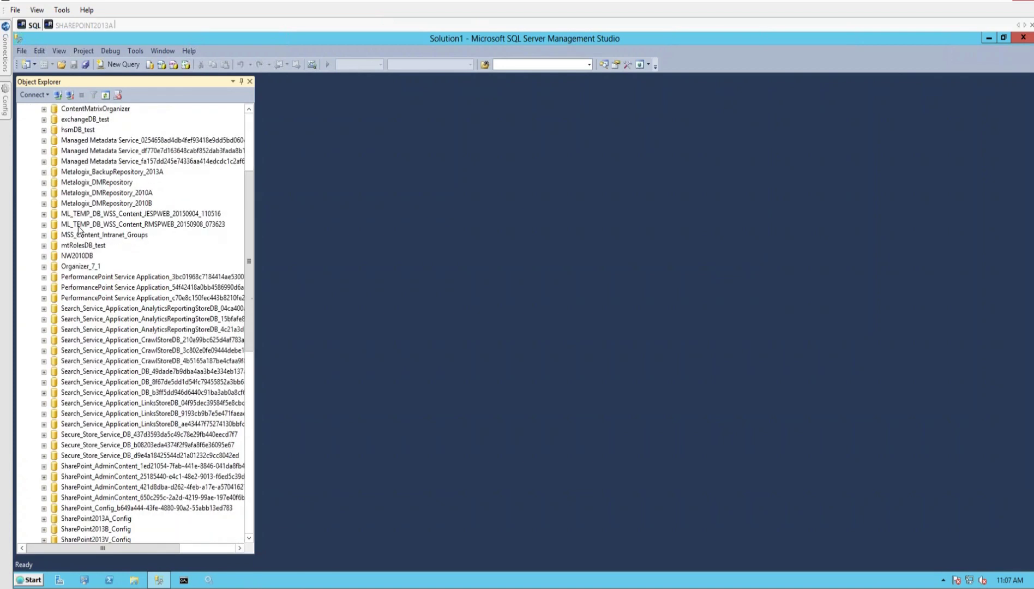
scroll(126, 251, down, 14)
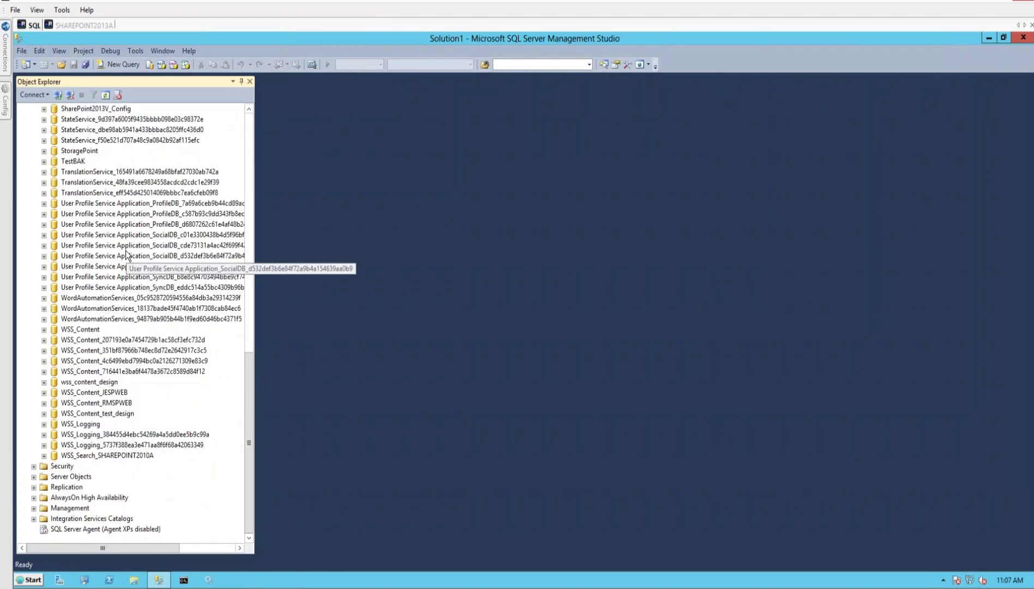
click(95, 341)
click(92, 372)
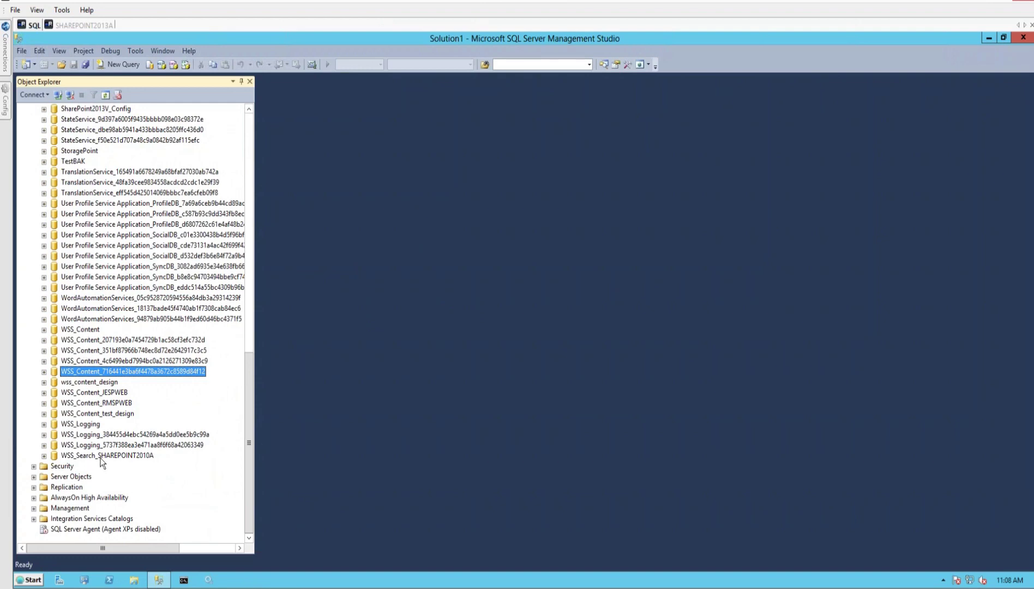
scroll(114, 273, up, 10)
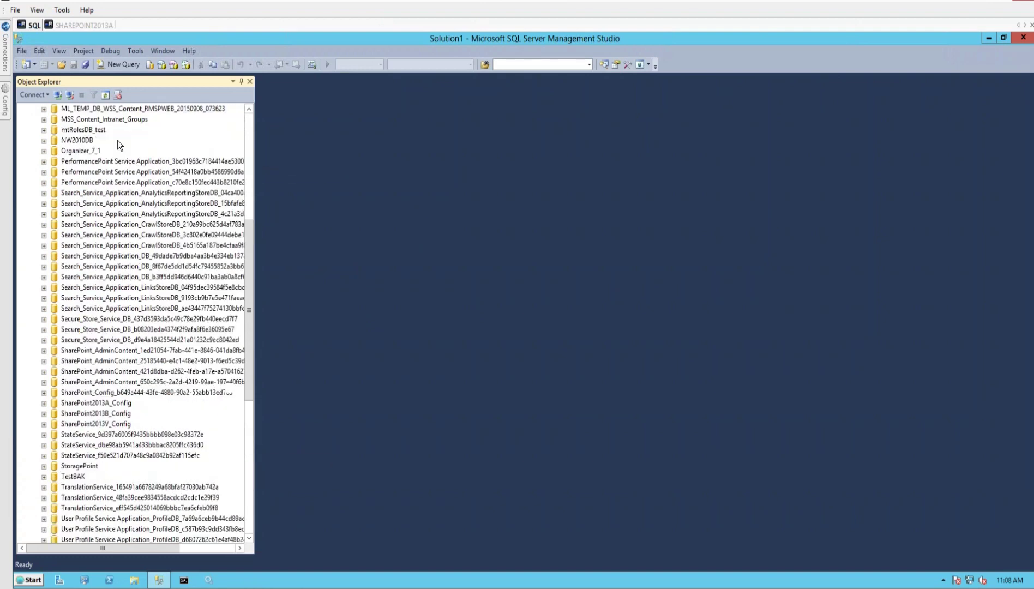
scroll(117, 147, up, 1)
scroll(118, 161, down, 10)
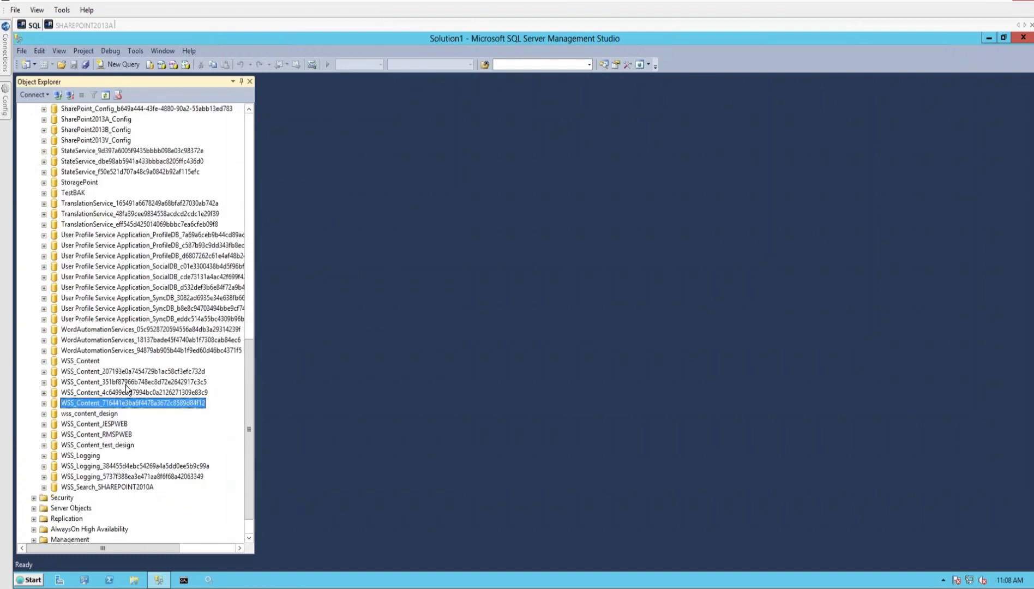
scroll(126, 384, up, 7)
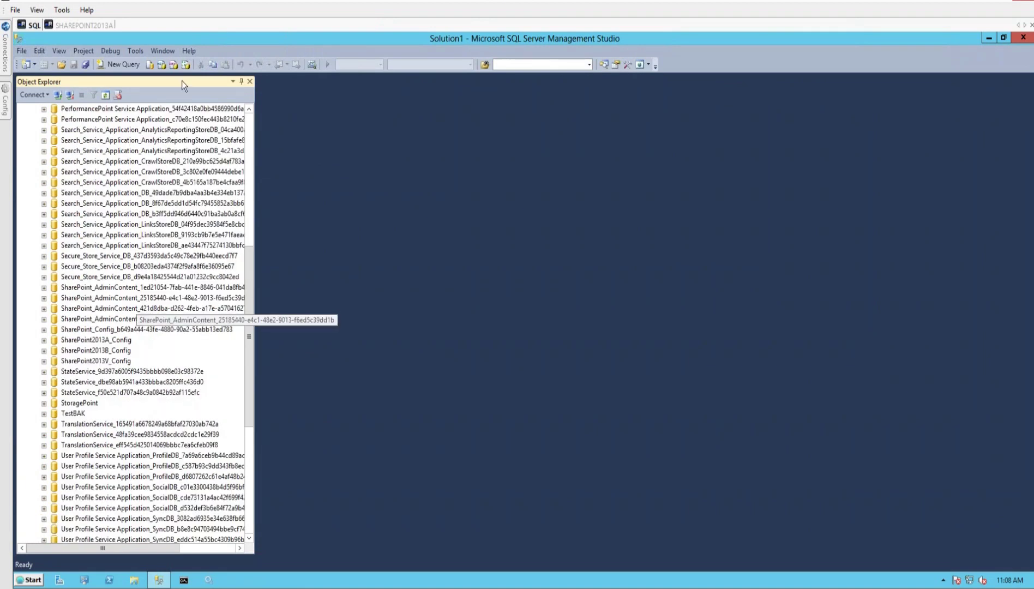
Return to the backup console on SHAREPOINT2013A and collapse the Content Databases branch.
click(84, 25)
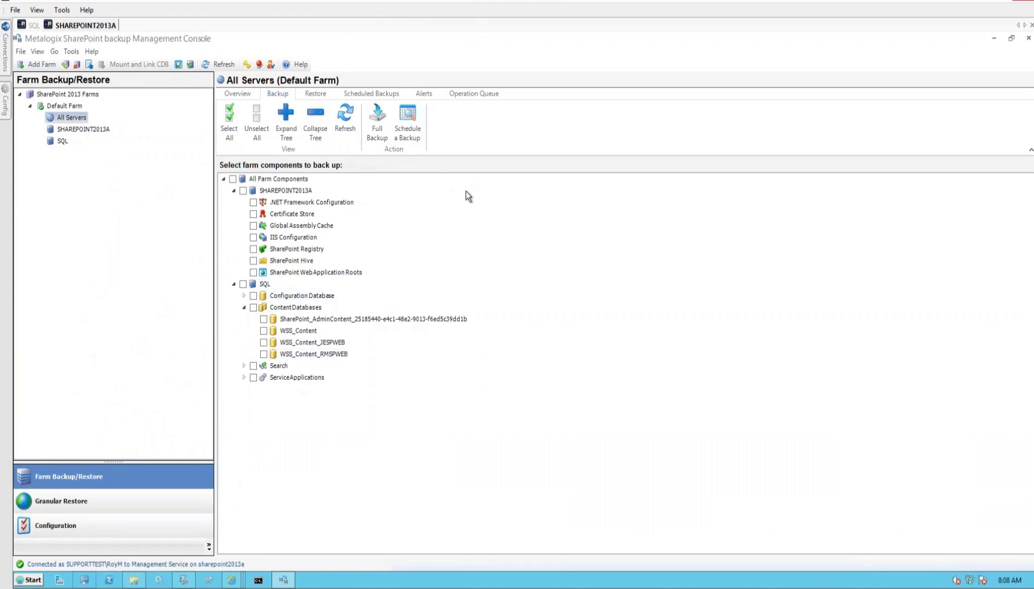
click(254, 308)
click(33, 25)
click(244, 309)
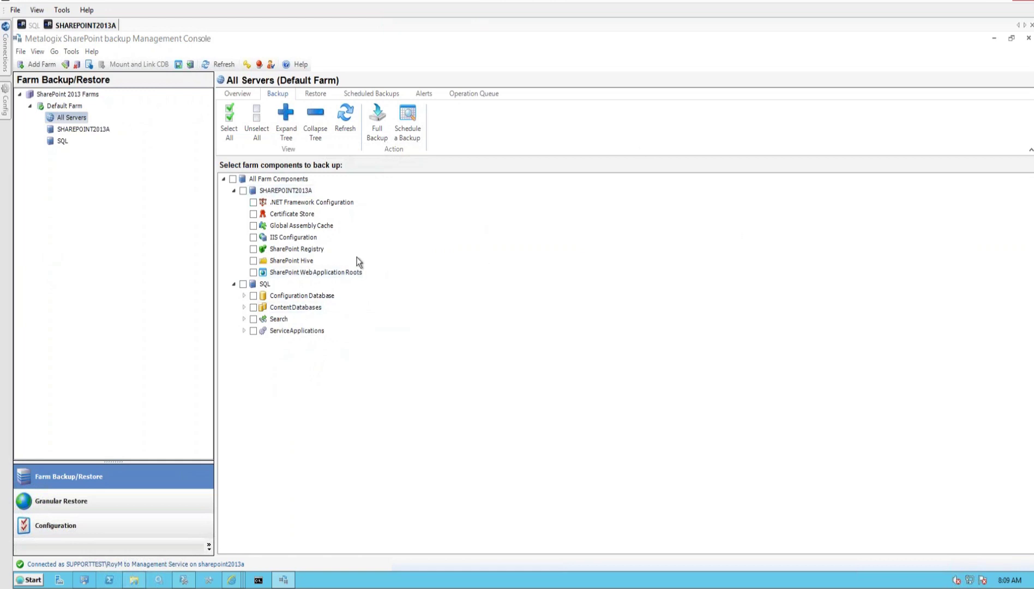
Go back to SQL Server Management Studio and collapse and re-expand the Databases folder to review its contents.
click(34, 26)
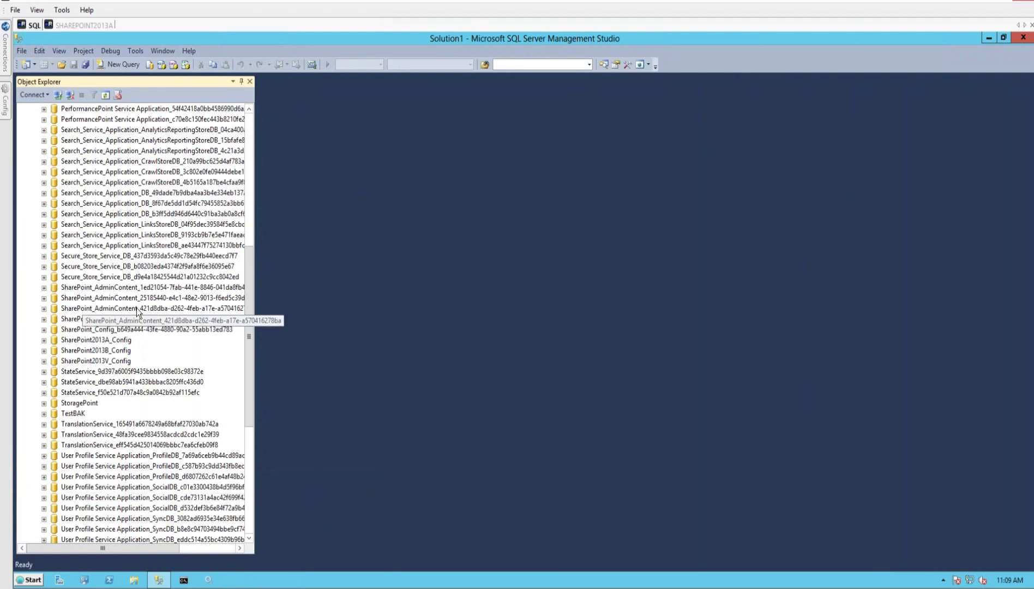
click(67, 26)
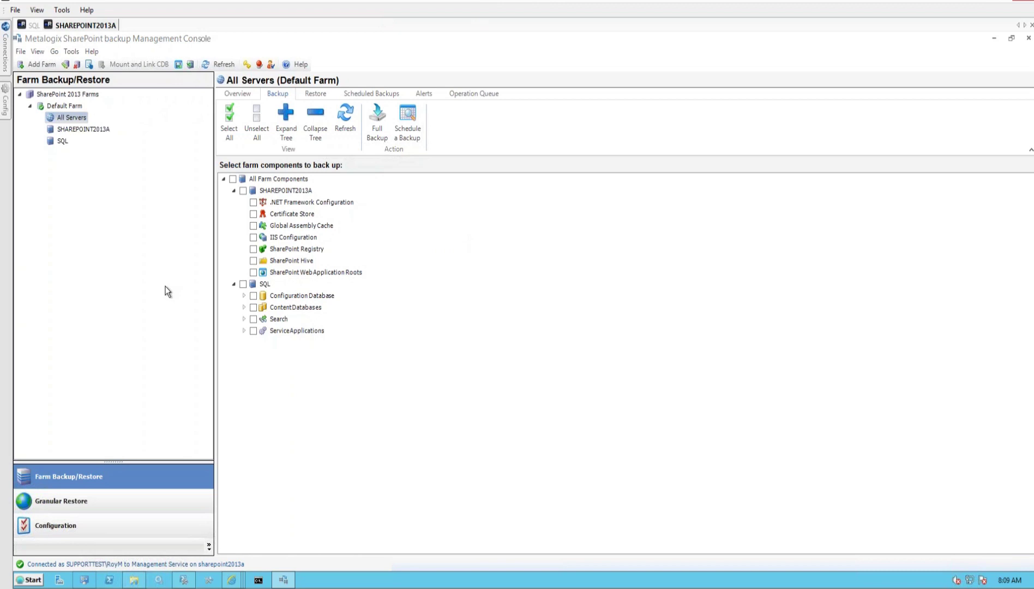
click(33, 25)
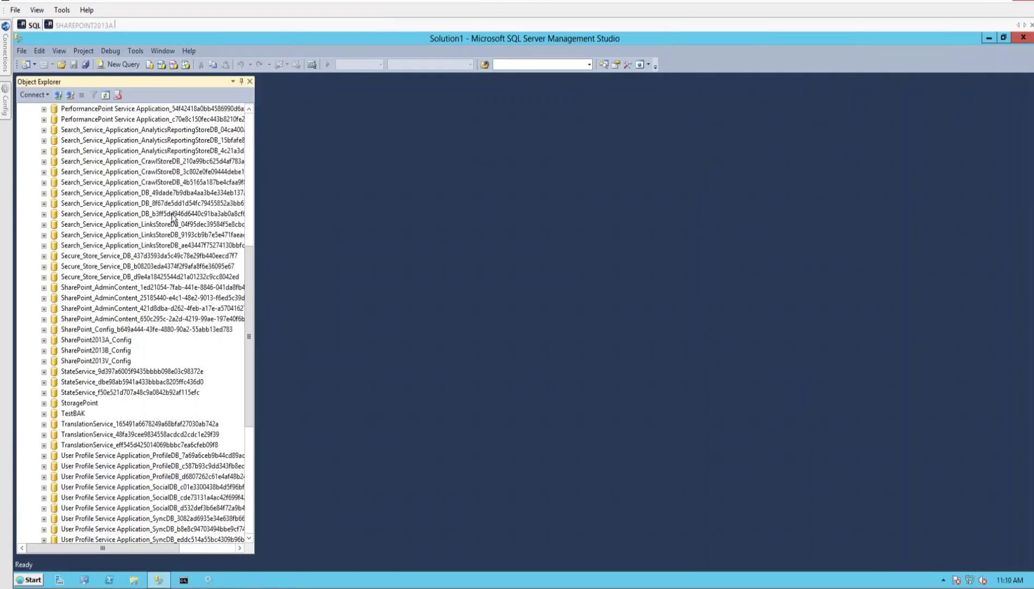
drag(246, 244, 247, 132)
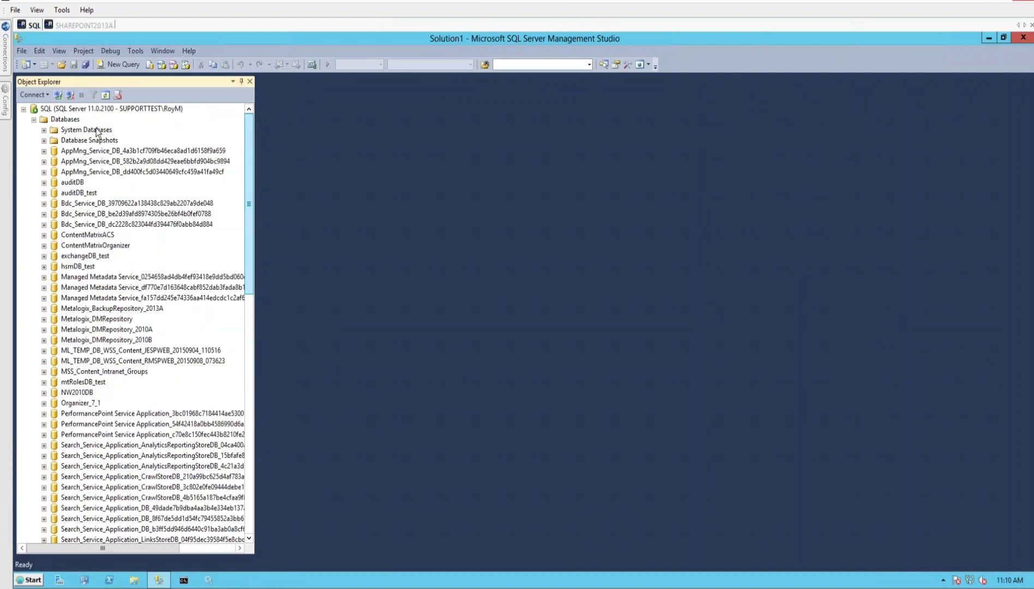
click(33, 119)
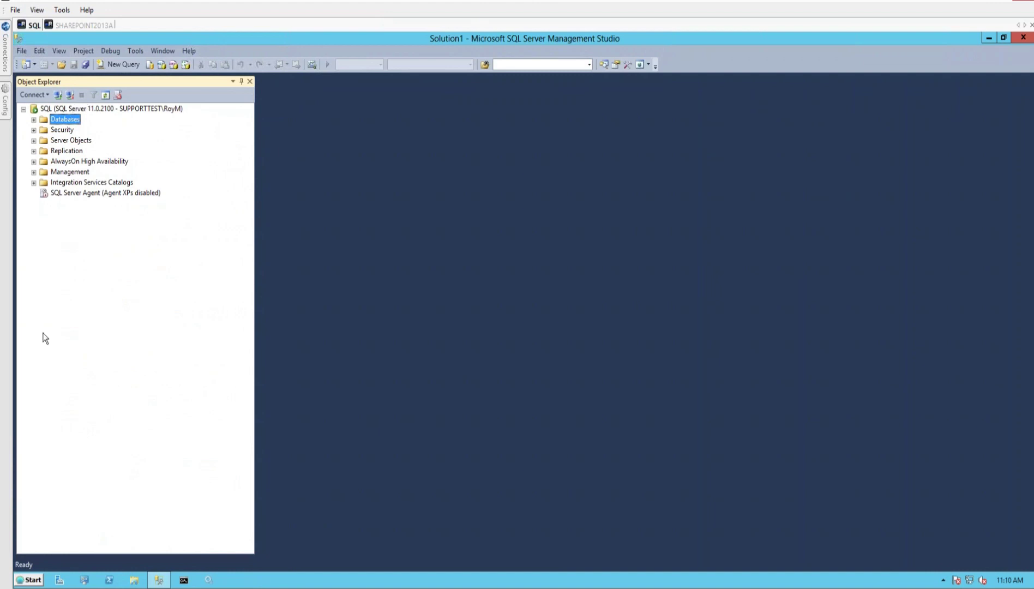
click(34, 120)
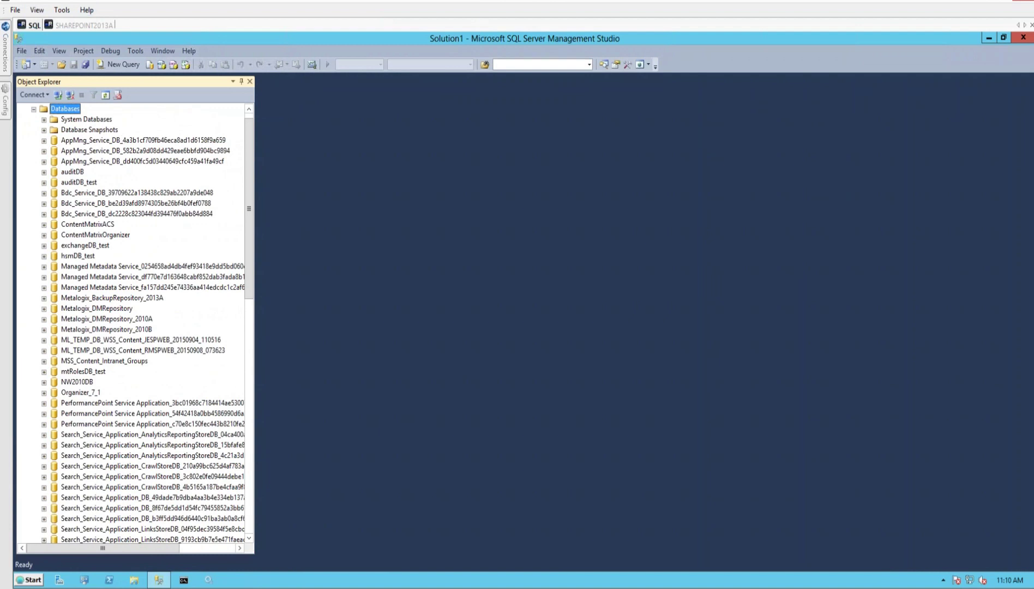
Compare the farm components in the backup console with the WSS_Content databases listed on the SQL server.
click(82, 26)
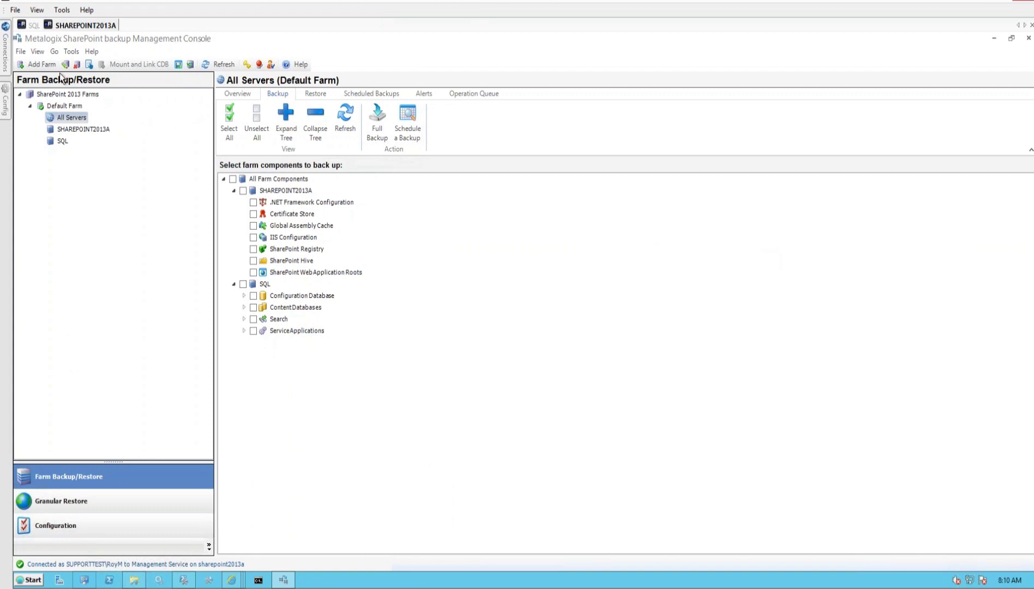
click(34, 25)
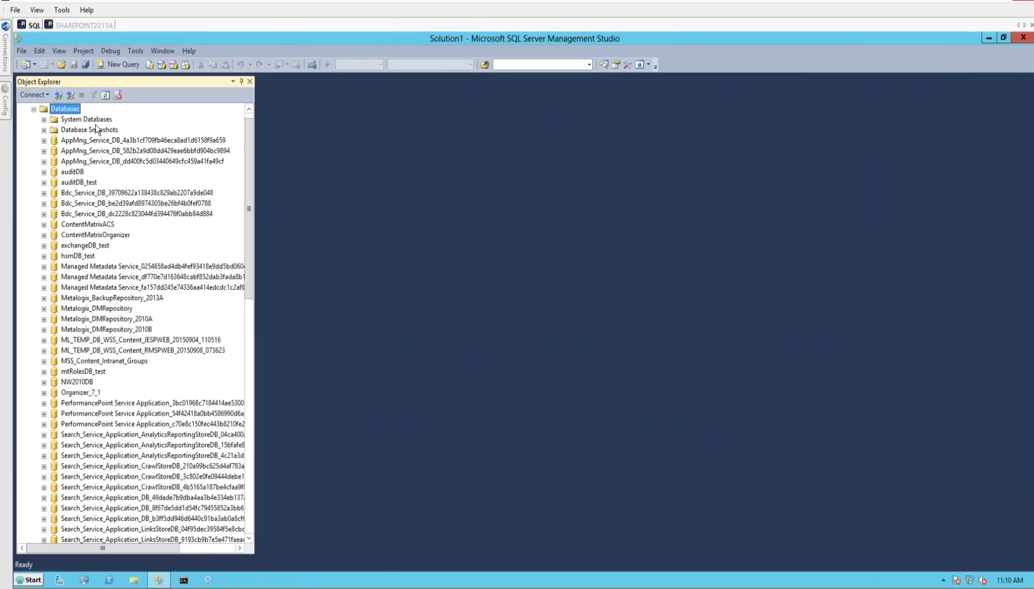
drag(250, 158, 241, 430)
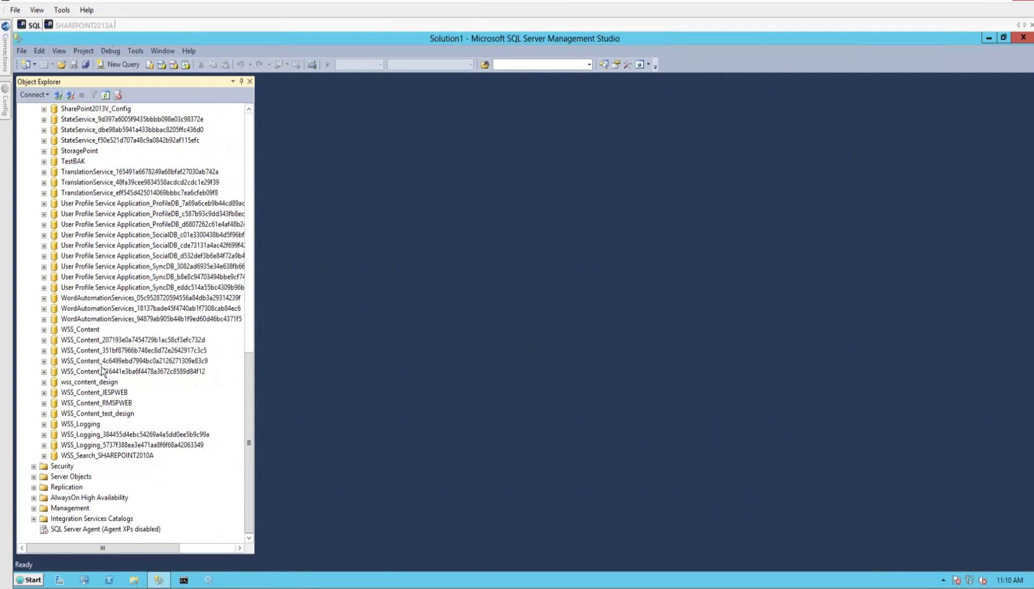
Return to the backup console and toggle the selection of the SHAREPOINT2013A and SQL server components.
click(79, 26)
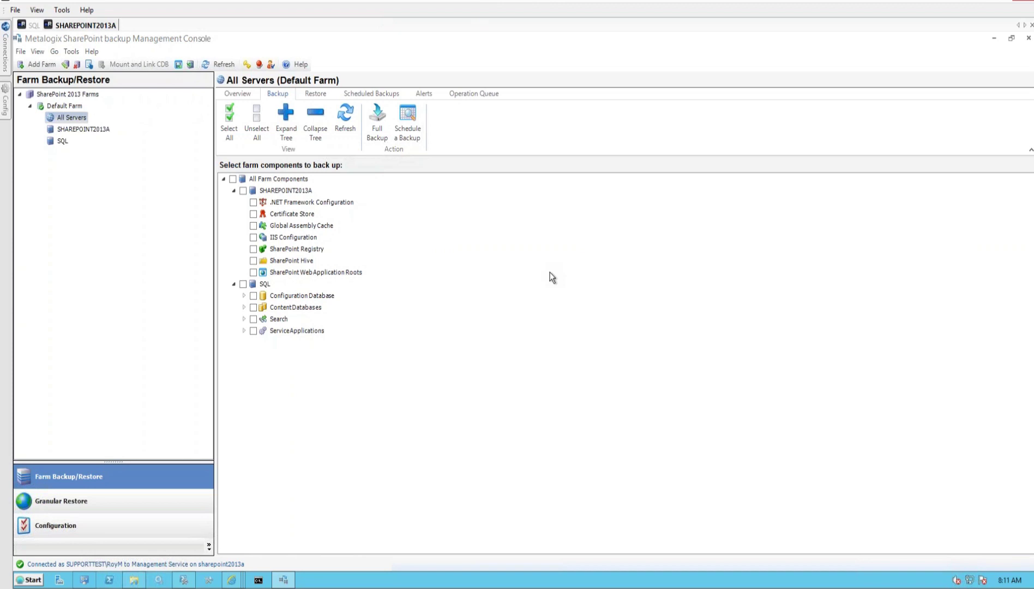
click(243, 191)
click(243, 285)
Open the mounted backup sets under Granular Restore and expand the content of the latest Scheduled Backup's temporary database.
click(93, 511)
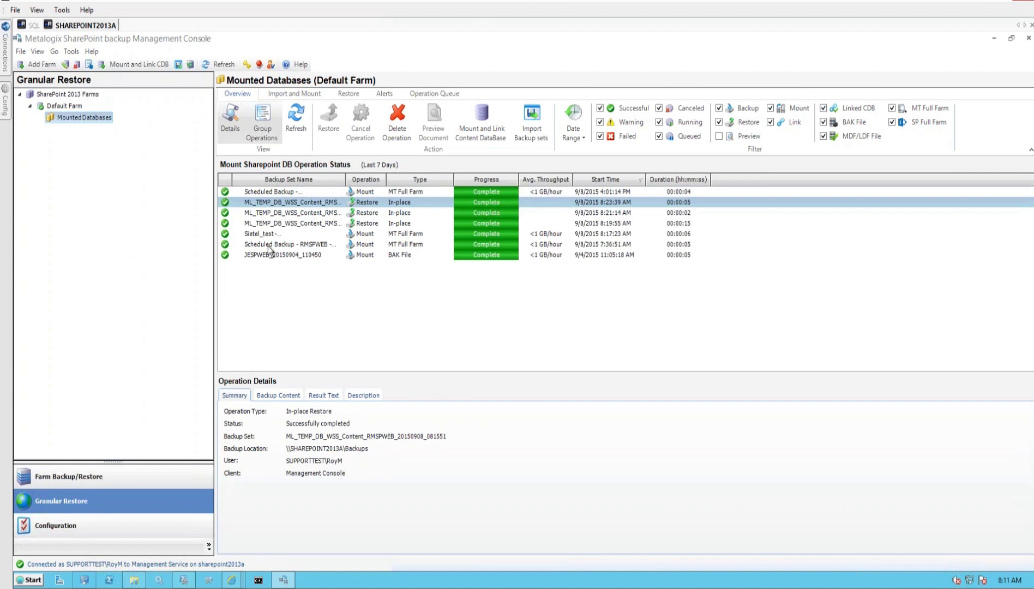
click(295, 95)
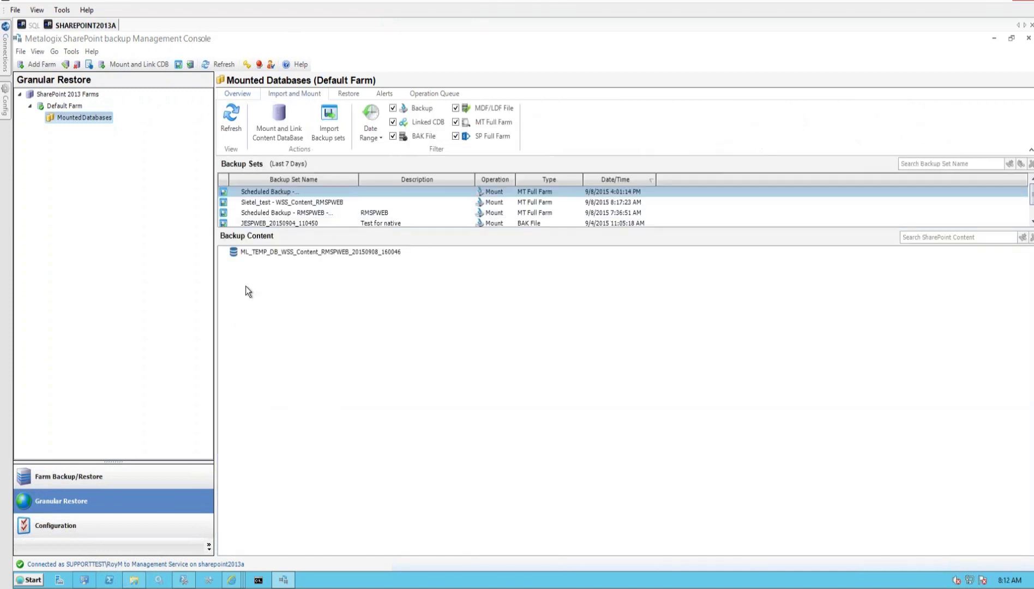
click(223, 251)
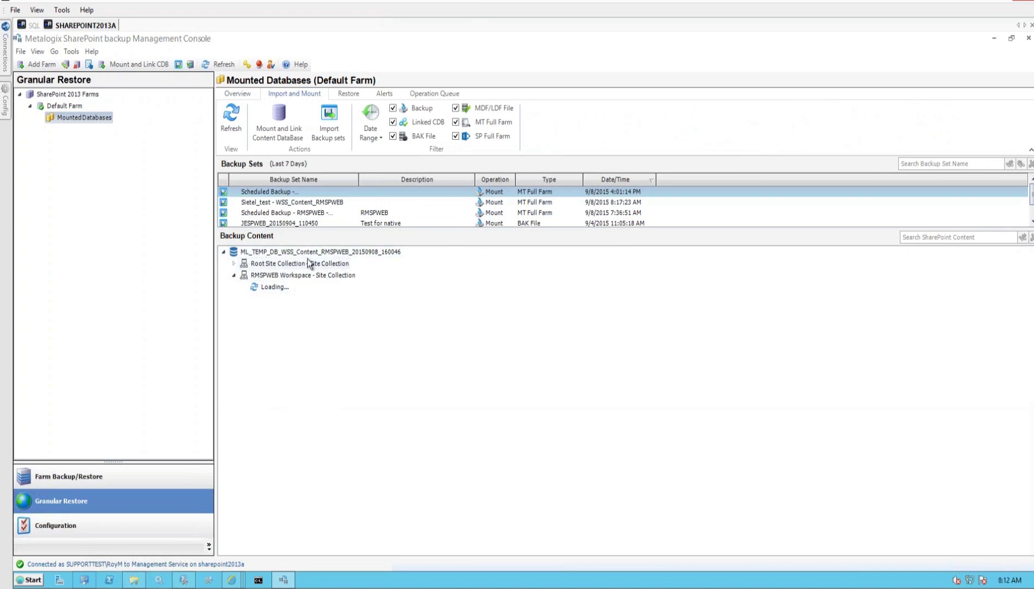
Check the ML_TEMP_DB databases on the SQL server in Management Studio, then return to the backup console.
click(32, 28)
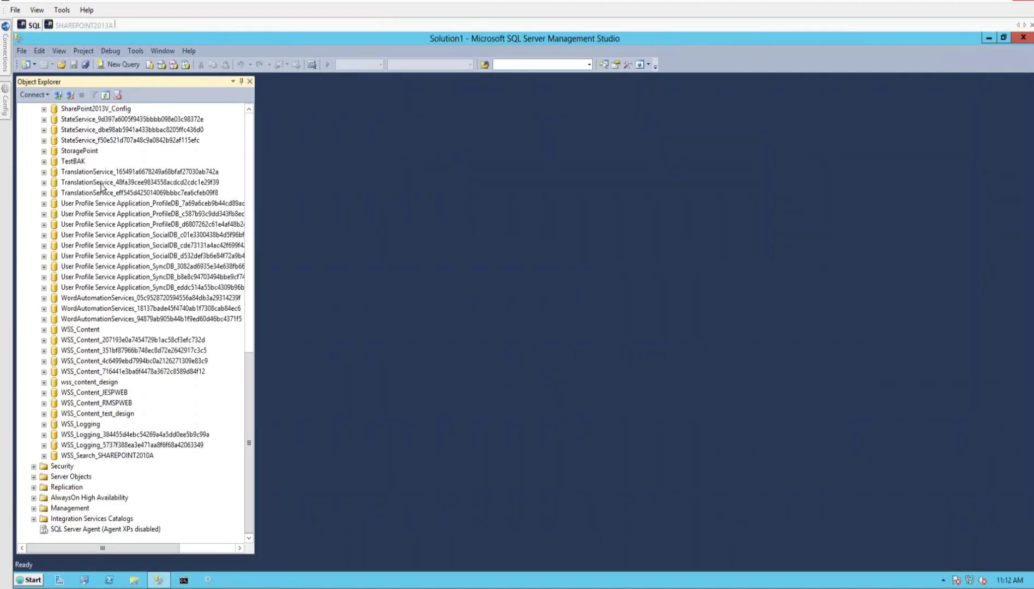
scroll(127, 213, up, 15)
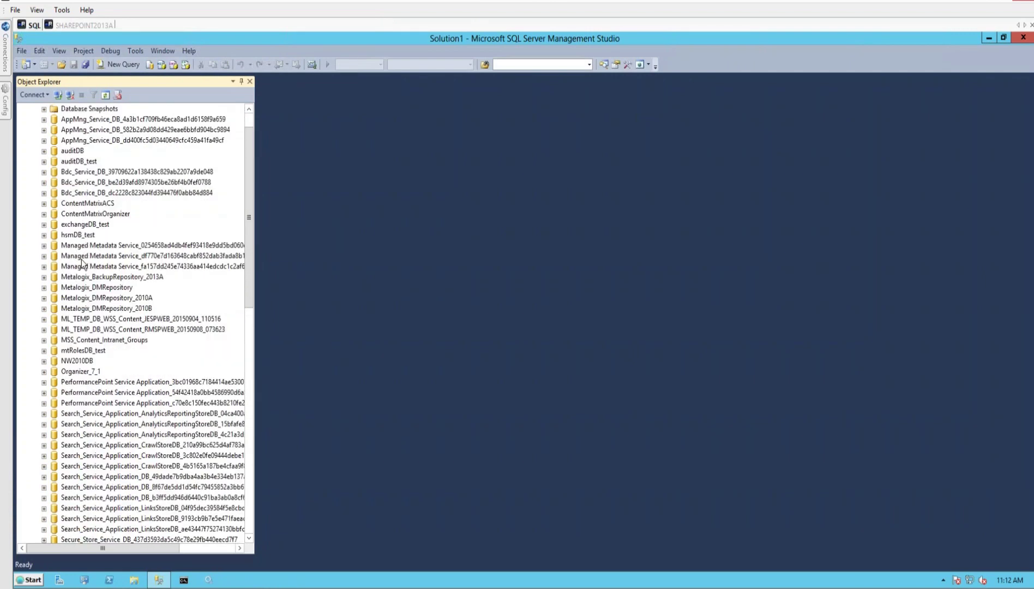
click(129, 321)
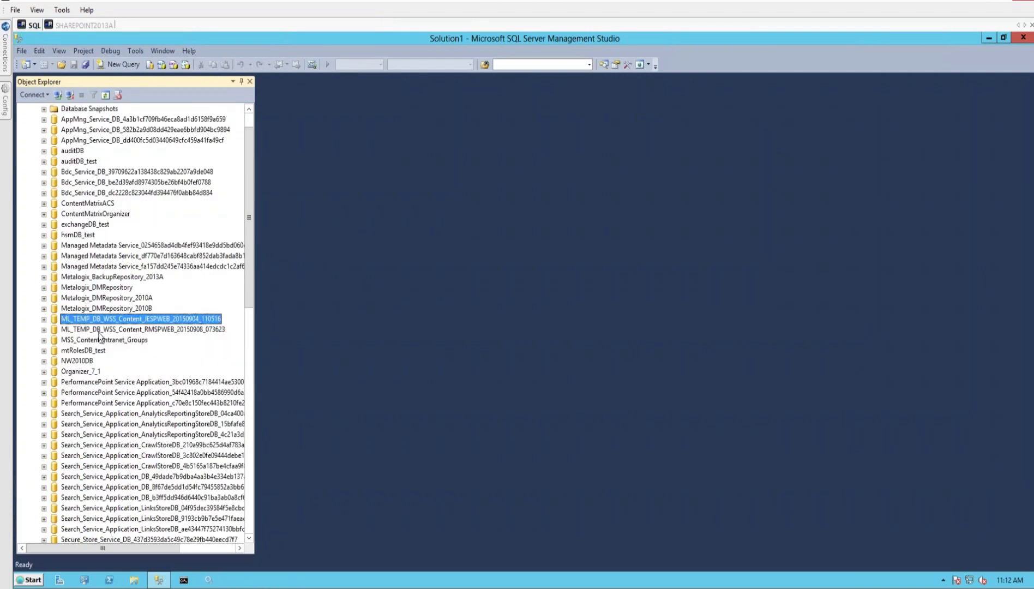
click(79, 25)
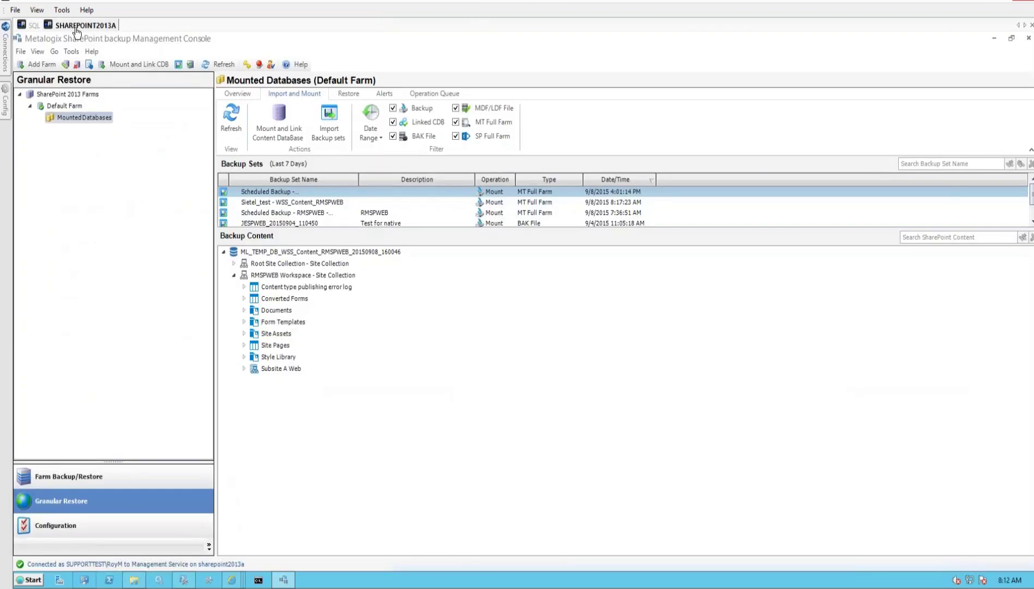
Start the Content Database Mount and Link Wizard with a SQL Server Backup (BAK) File source and SQL as the target SQL Server.
click(234, 275)
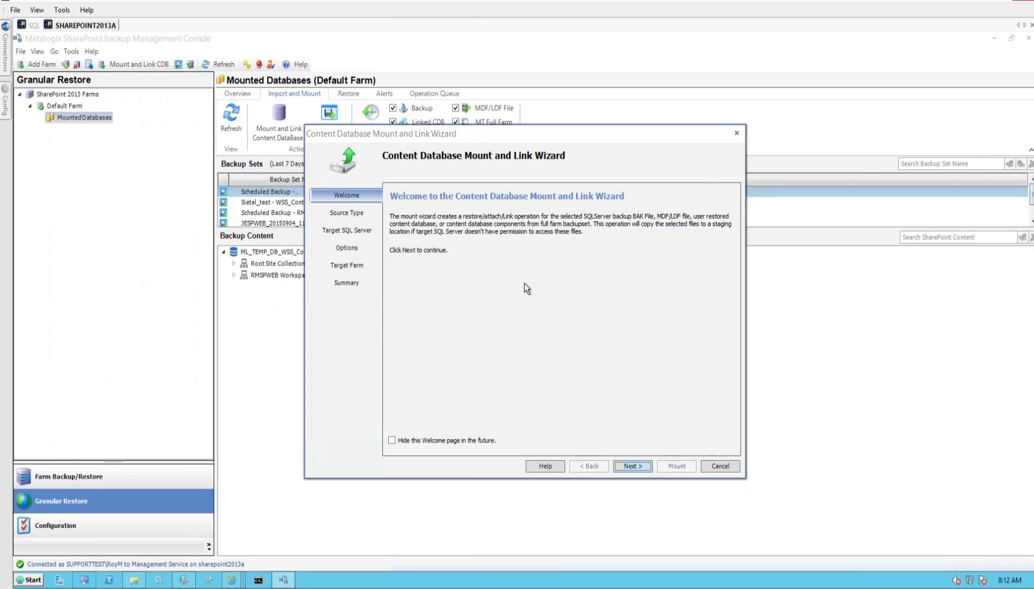
key(Return)
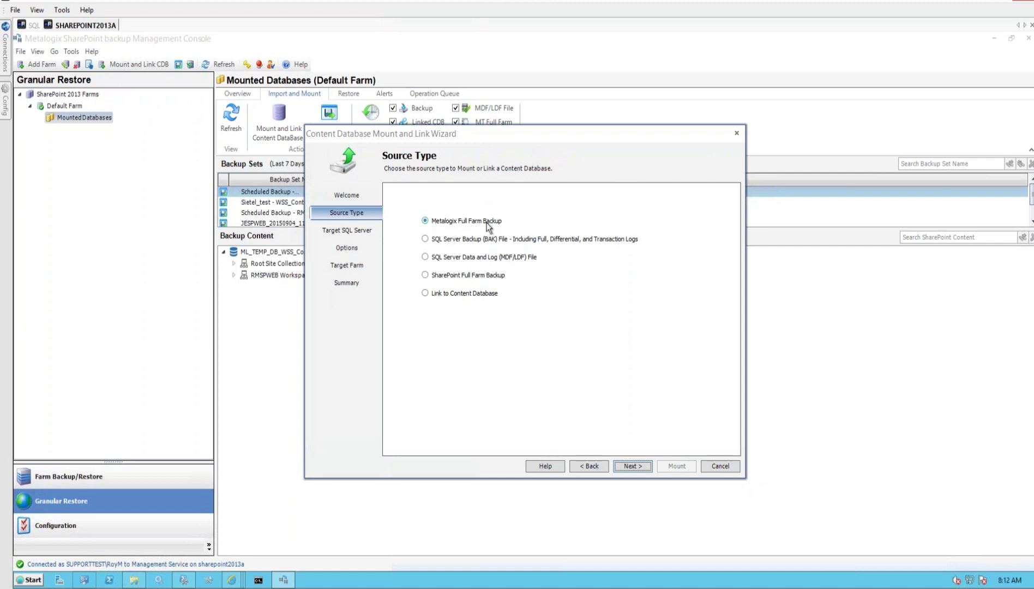
click(430, 242)
click(622, 465)
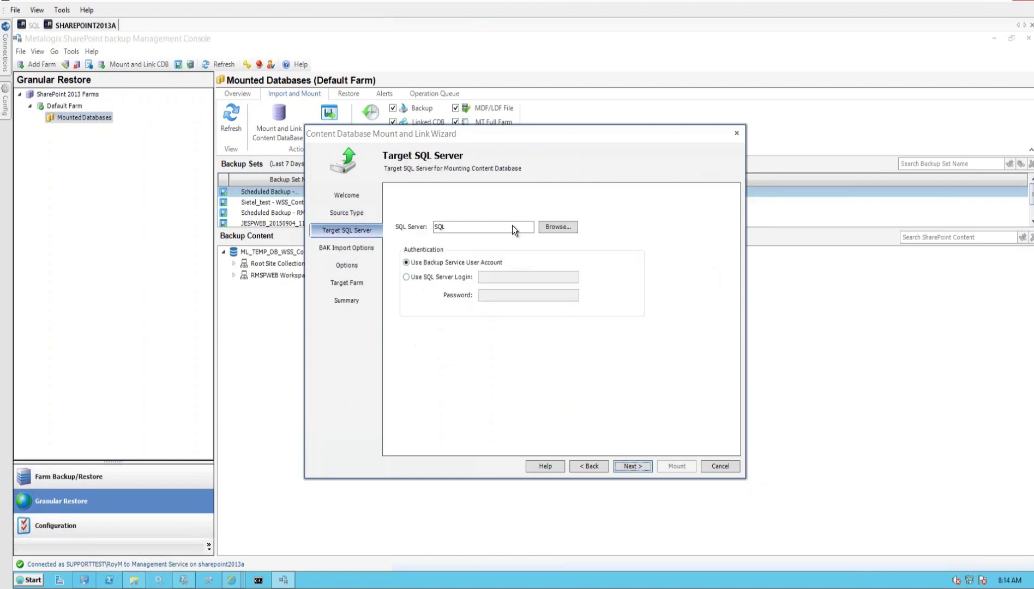
click(456, 226)
click(631, 466)
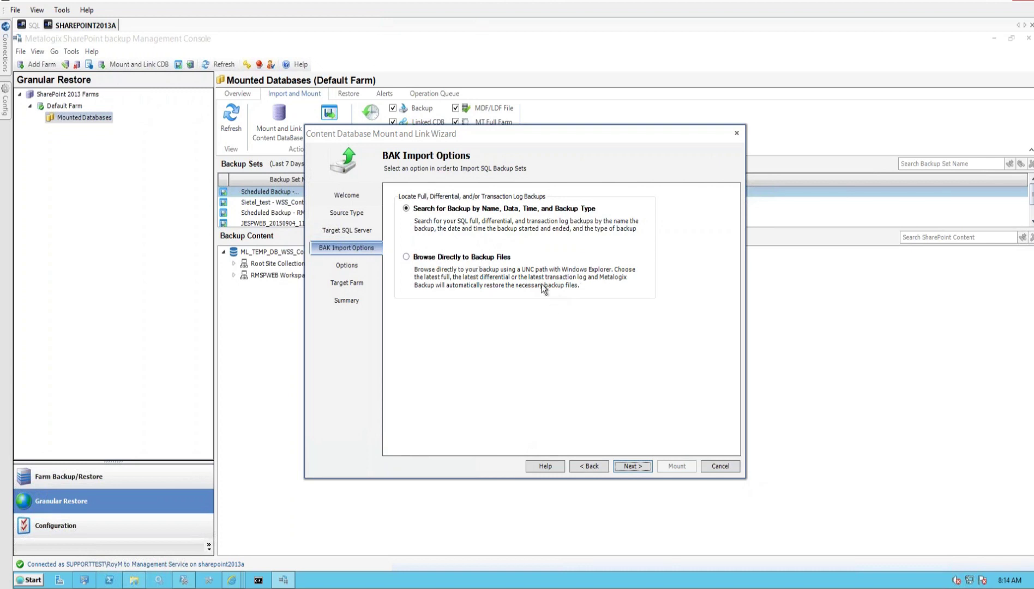
Choose to browse directly to backup files and open the Backups folder on sharepoint2013a when adding a BAK file.
click(414, 263)
click(628, 467)
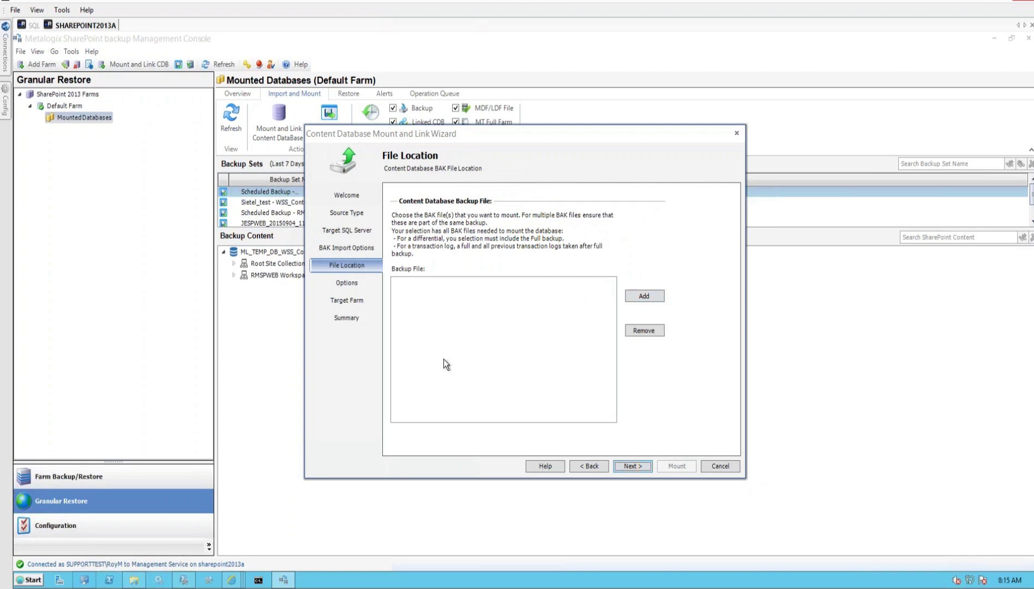
click(644, 297)
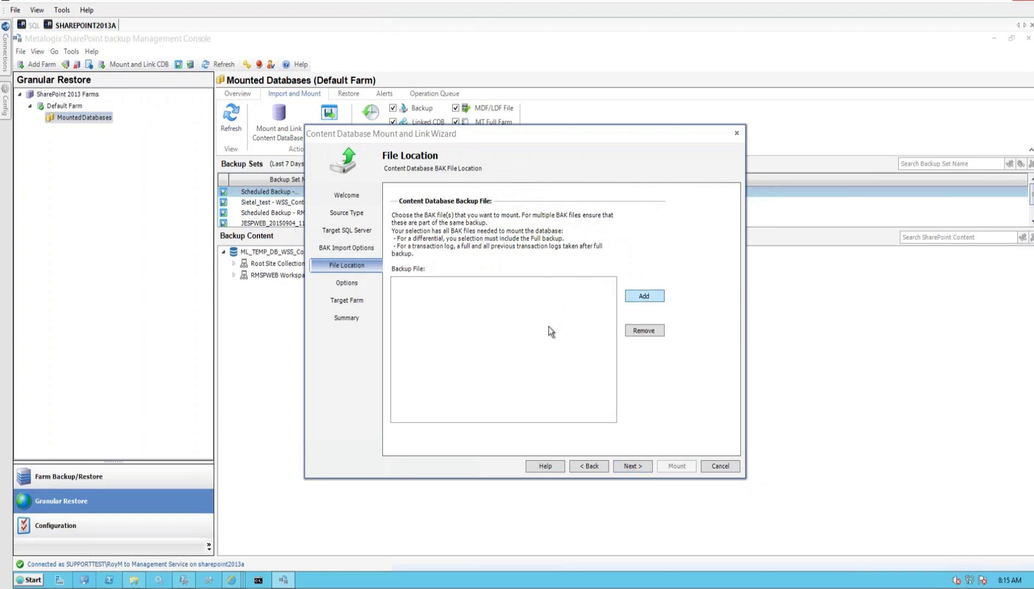
click(516, 153)
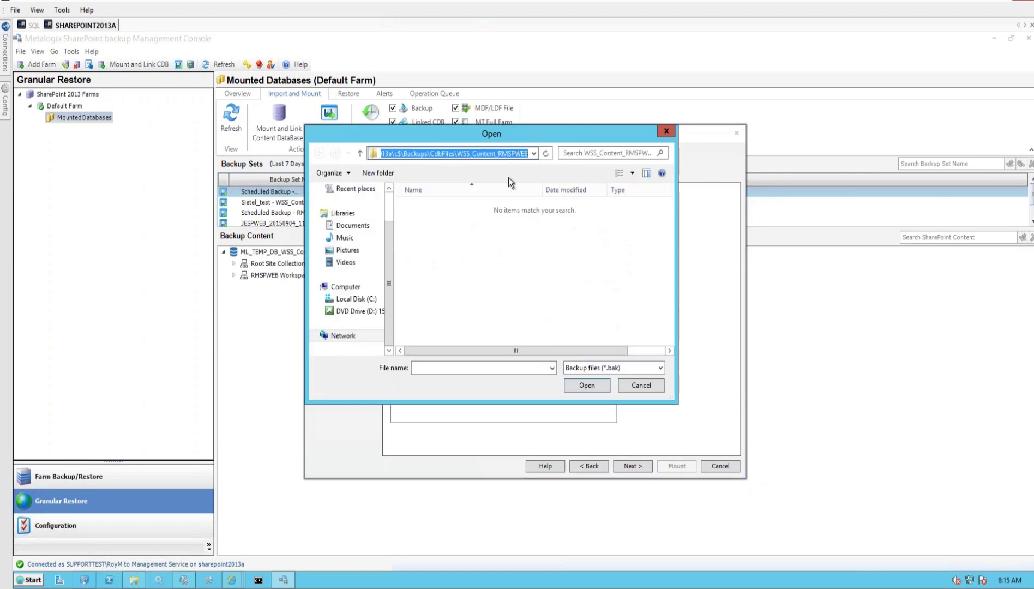
click(428, 153)
drag(431, 153, 589, 158)
key(BackSpace)
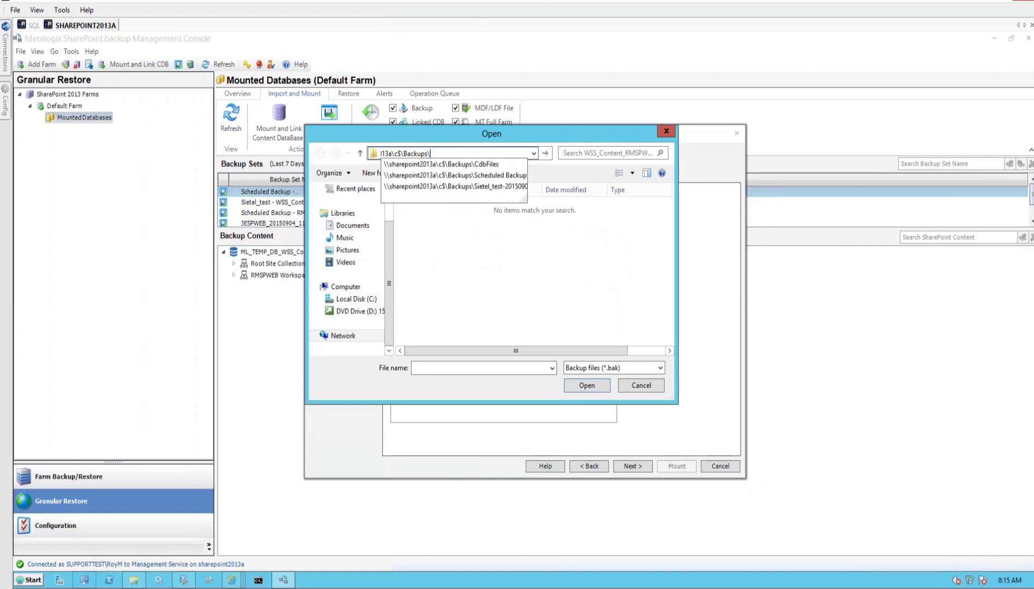
key(Return)
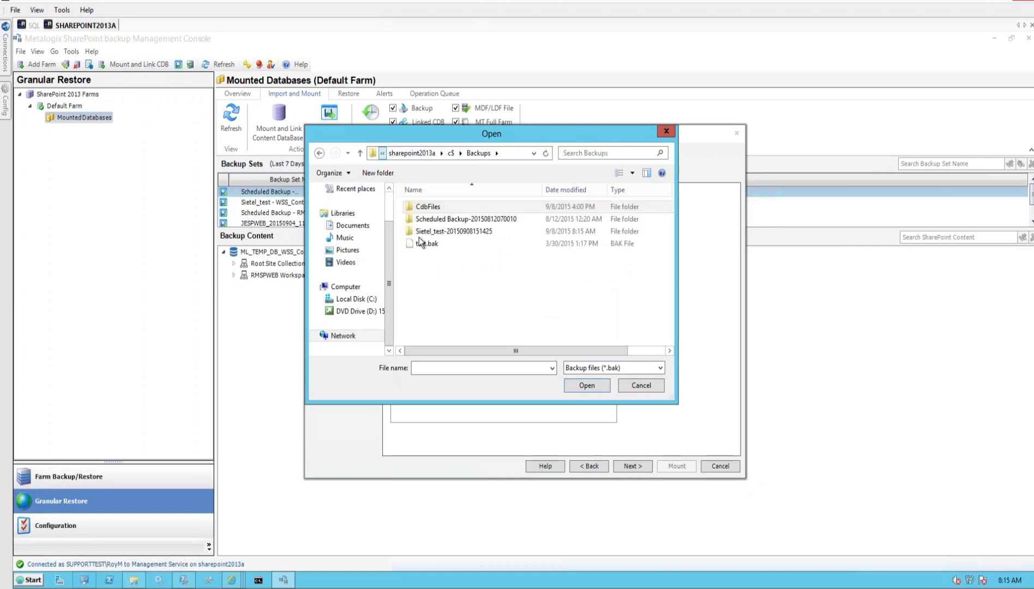
Select test.bak, then cancel the file selection and return to the BAK import options.
click(421, 244)
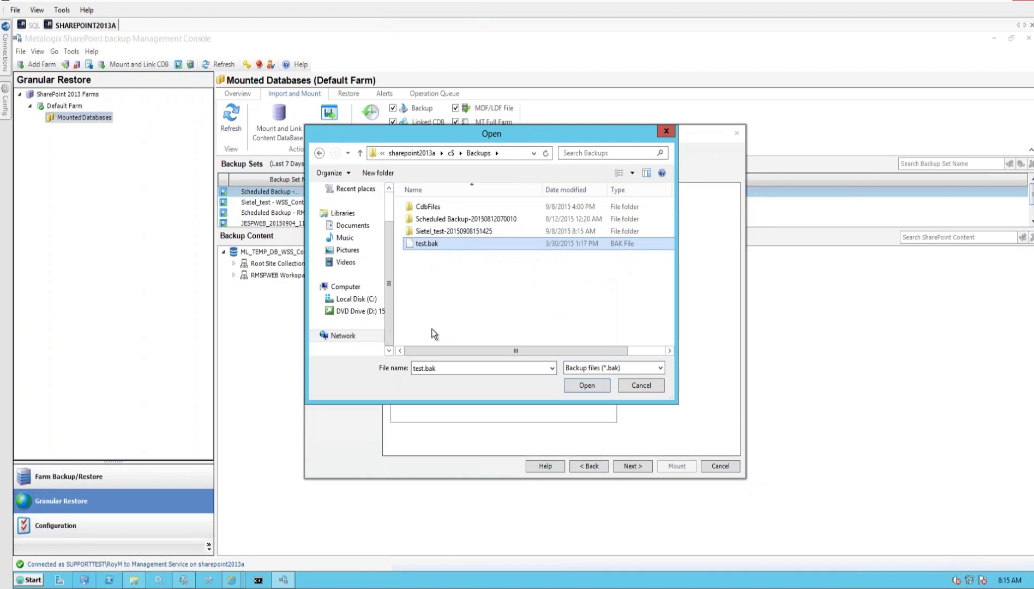
click(406, 331)
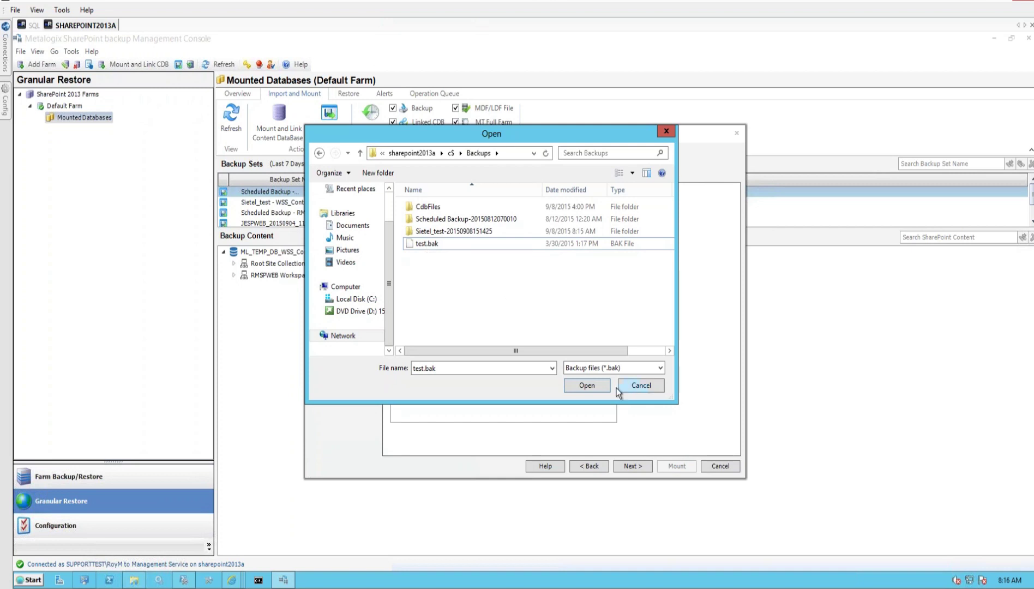
click(630, 386)
click(588, 466)
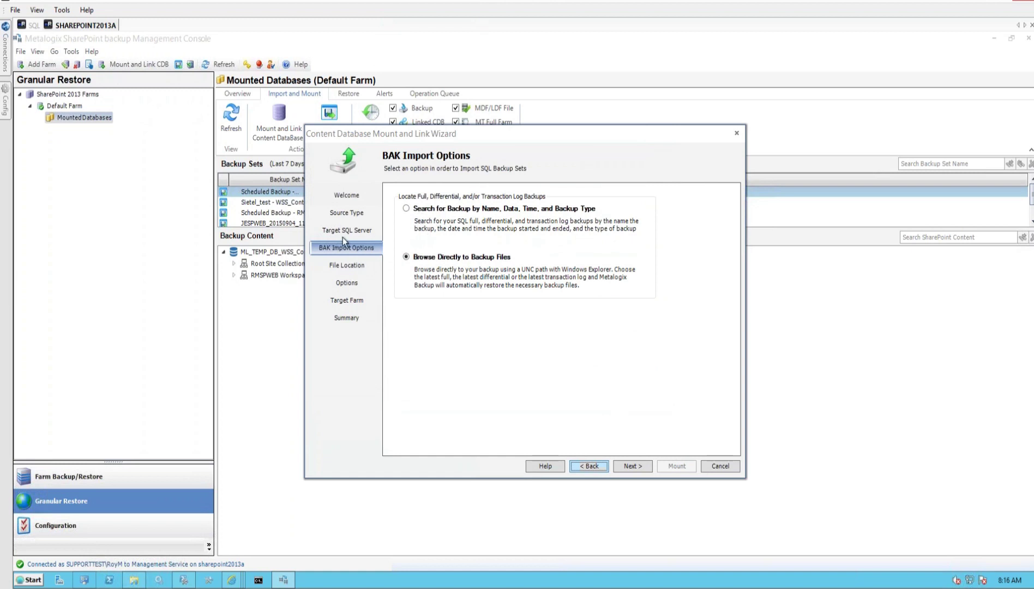
Choose searching for backups by name, date, time and backup type, and continue to the SQL backup search.
click(407, 209)
click(407, 257)
click(407, 209)
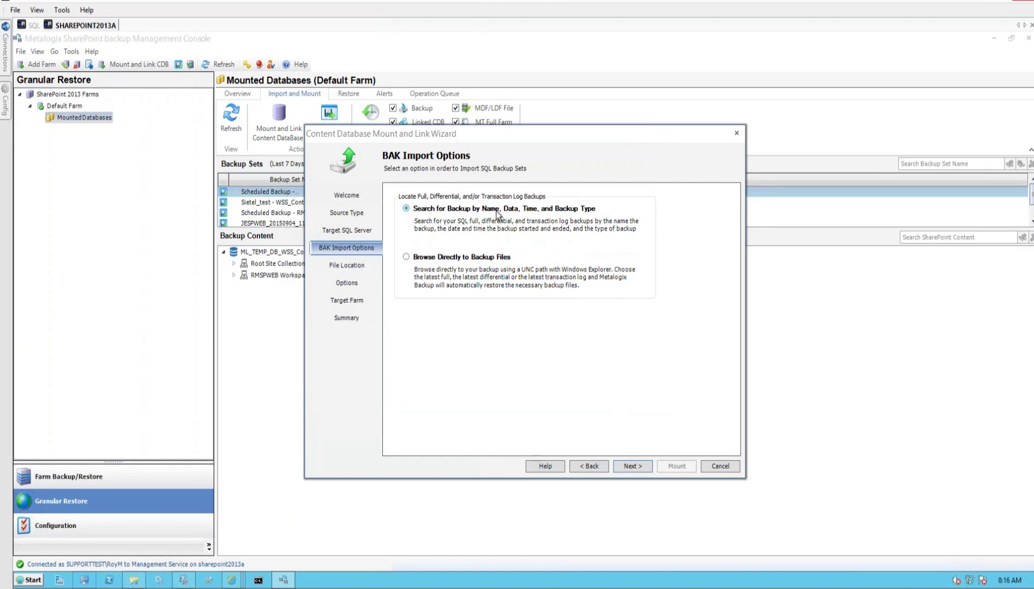
click(631, 467)
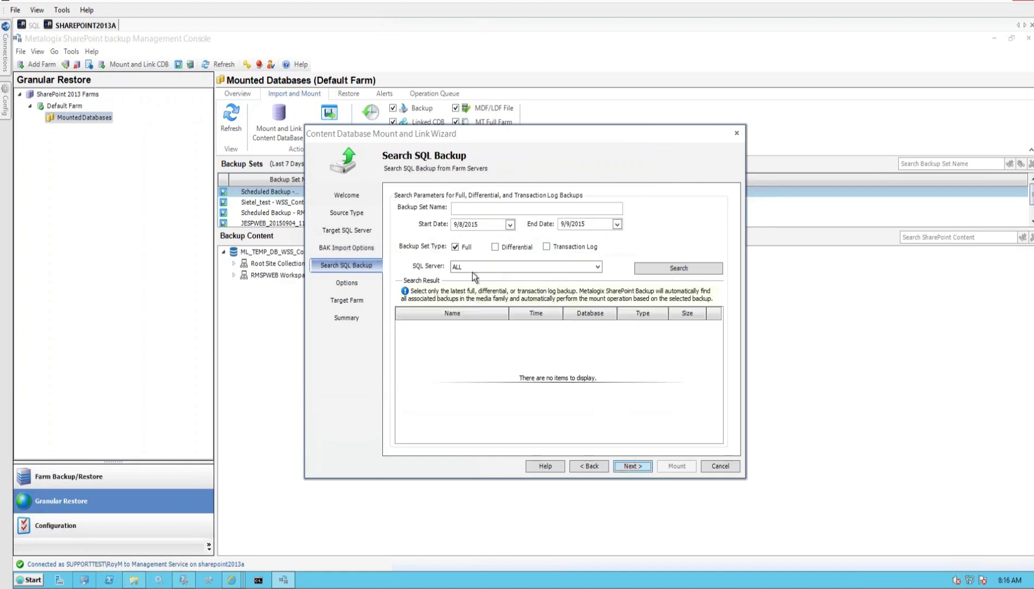
Search for full, differential and transaction log backups with the start date set to 9/2/2015.
click(475, 211)
click(510, 224)
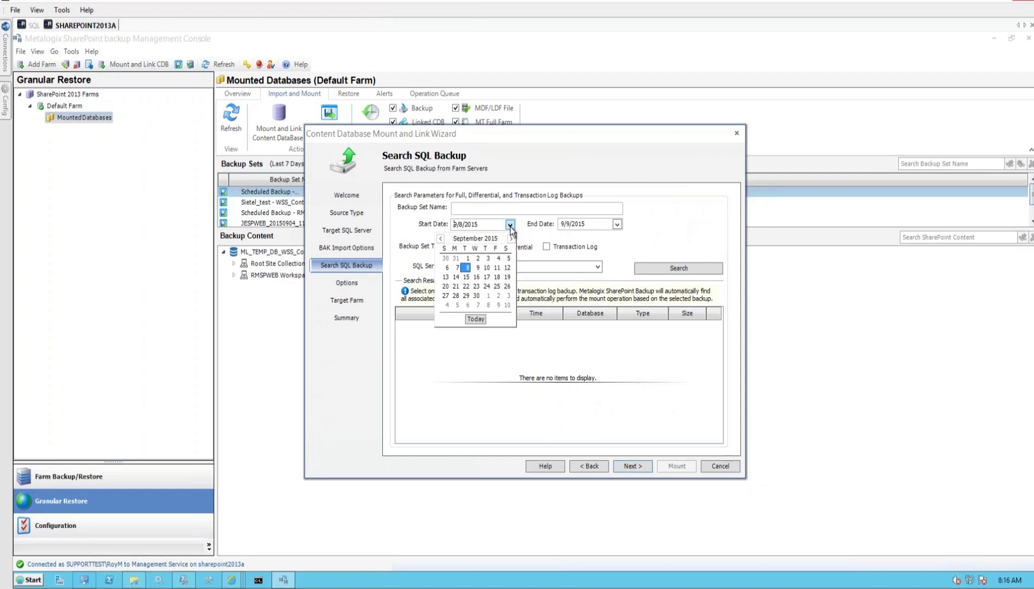
click(478, 258)
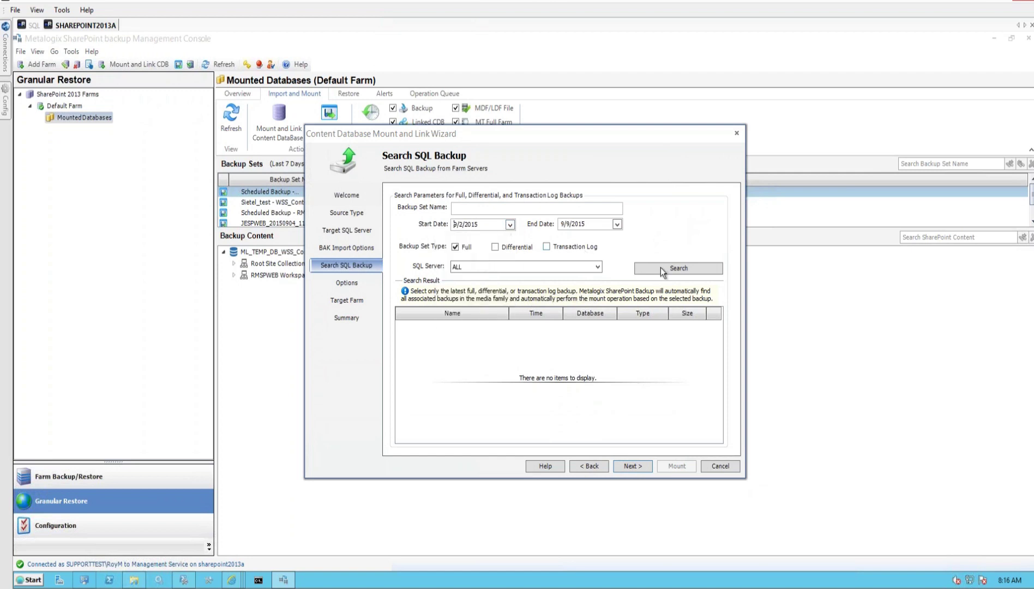
click(497, 248)
click(547, 247)
click(663, 269)
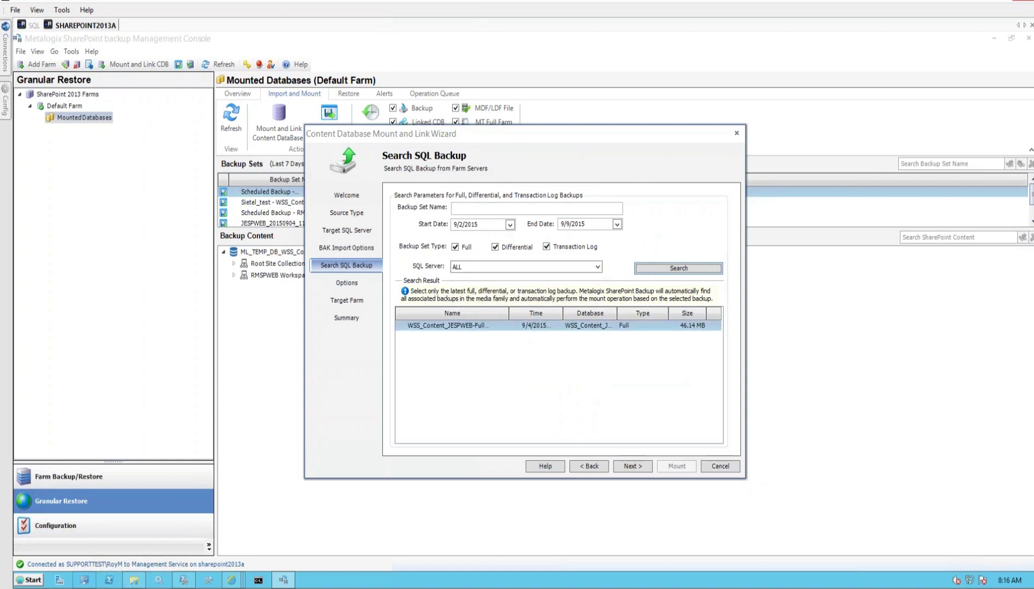
Limit the backup search to the SQL server named SQL and run it again.
click(598, 267)
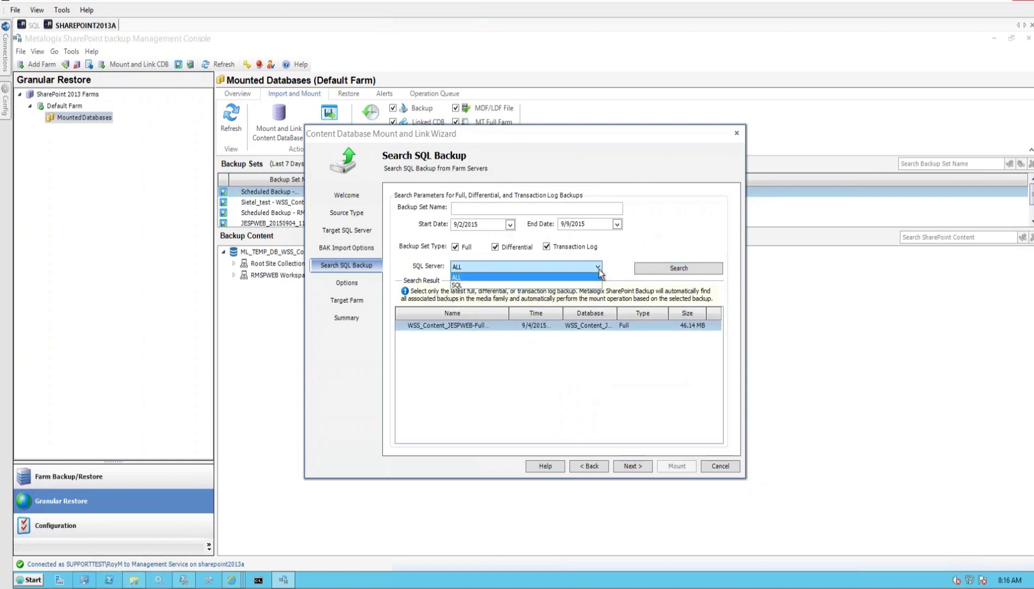
click(462, 283)
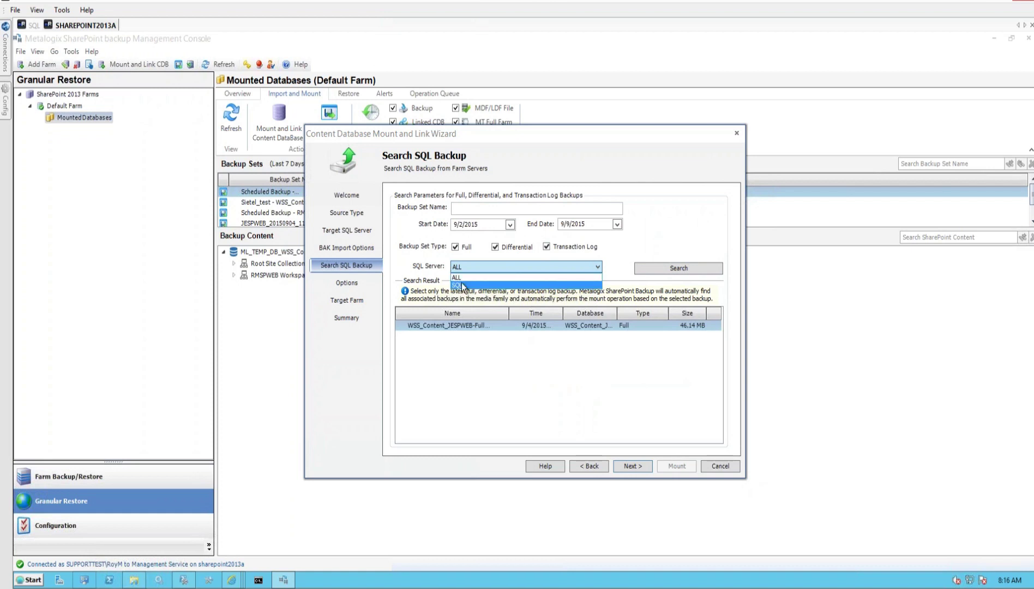
click(666, 270)
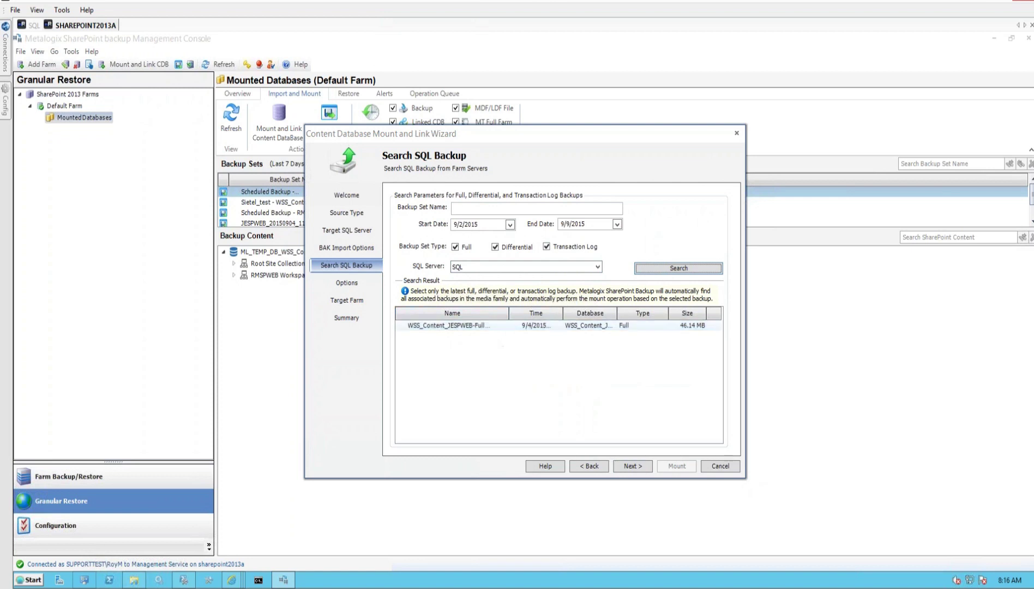
Select the WSS_Content_JESPWEB full backup from the search results and continue to the restore options.
click(446, 326)
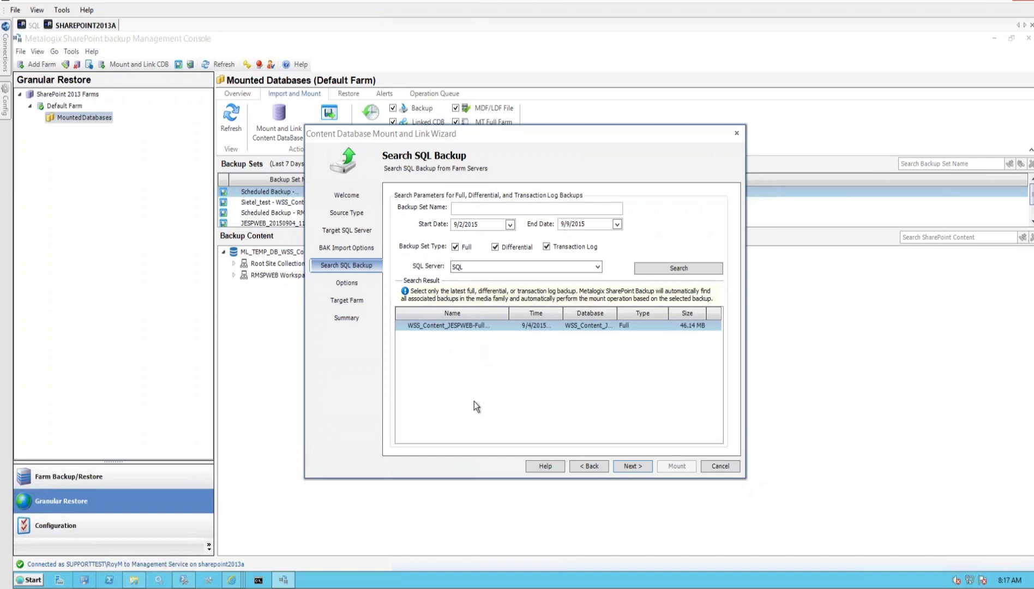
click(632, 466)
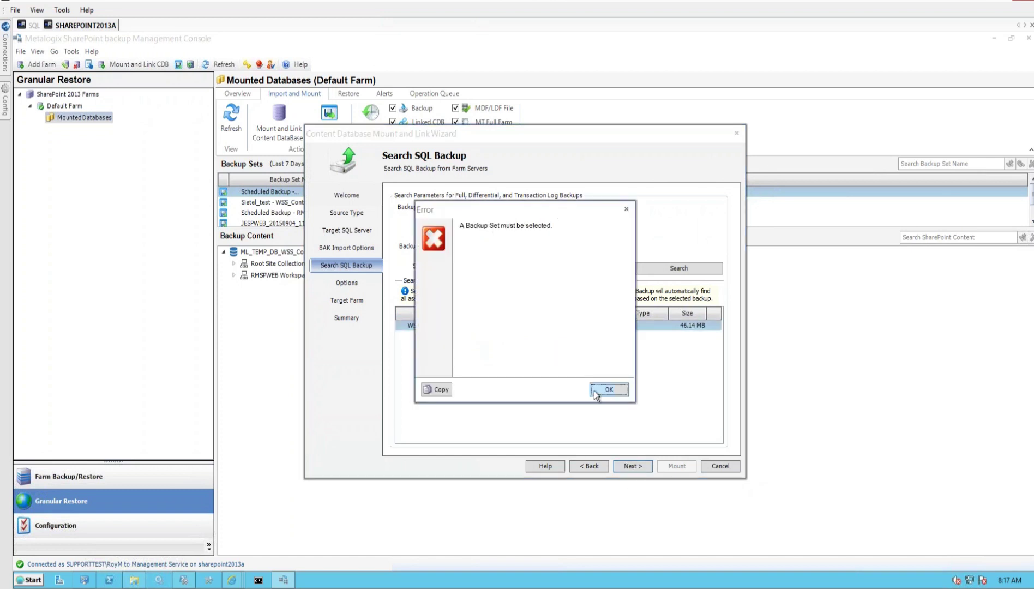
click(609, 389)
click(443, 325)
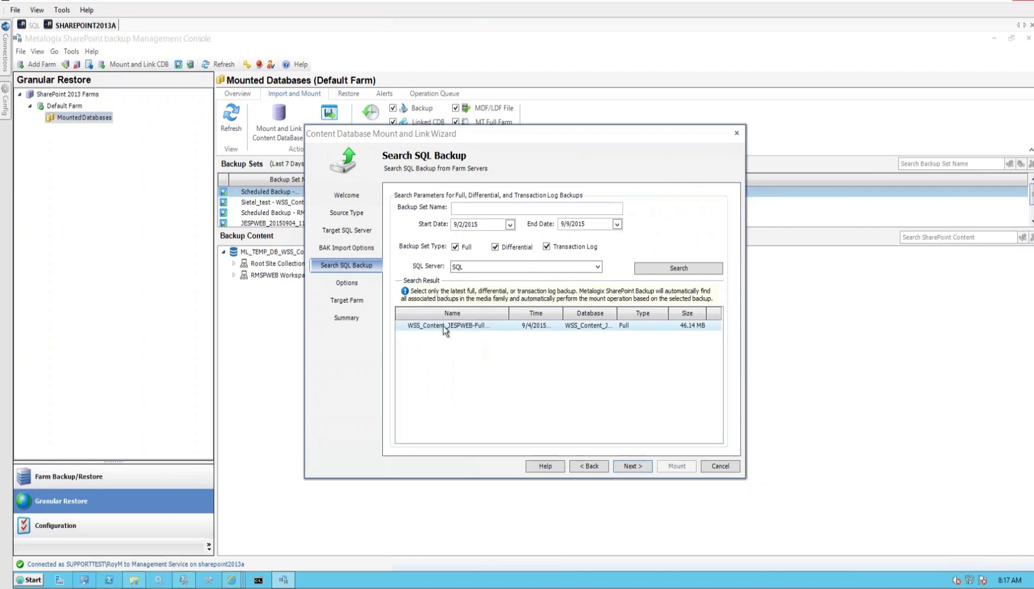
click(492, 327)
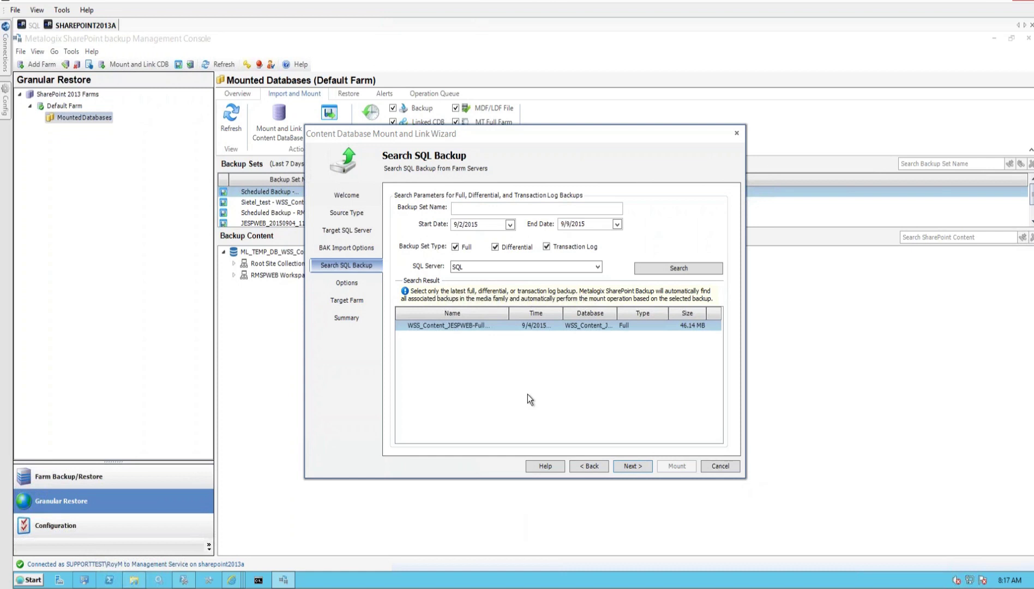
click(631, 466)
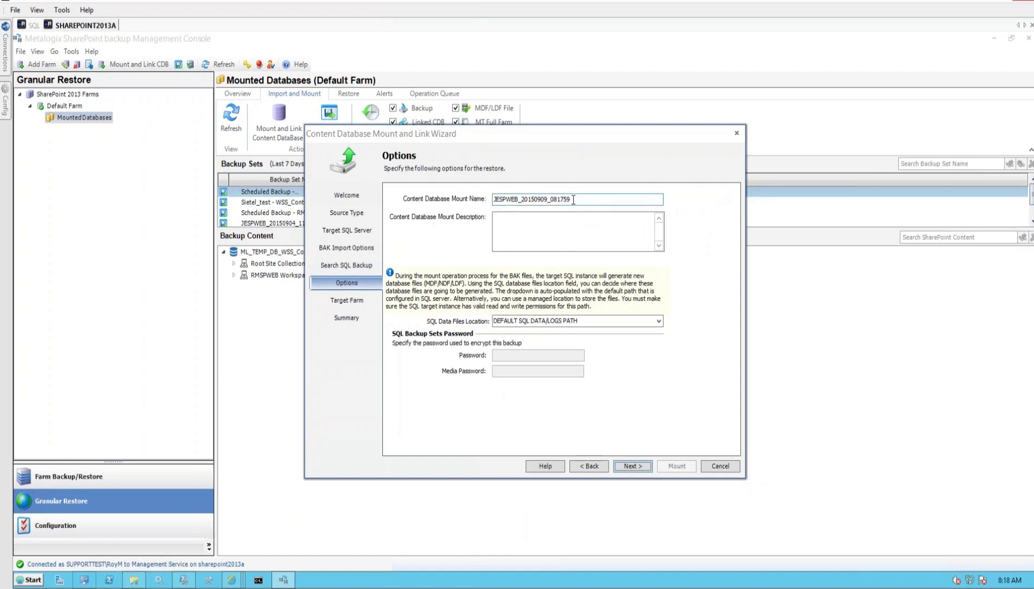
Prefix the content database mount name with MOUNT_ so it reads MOUNT_JESPWEB_20150909_081759, leaving the description empty.
drag(573, 199, 469, 222)
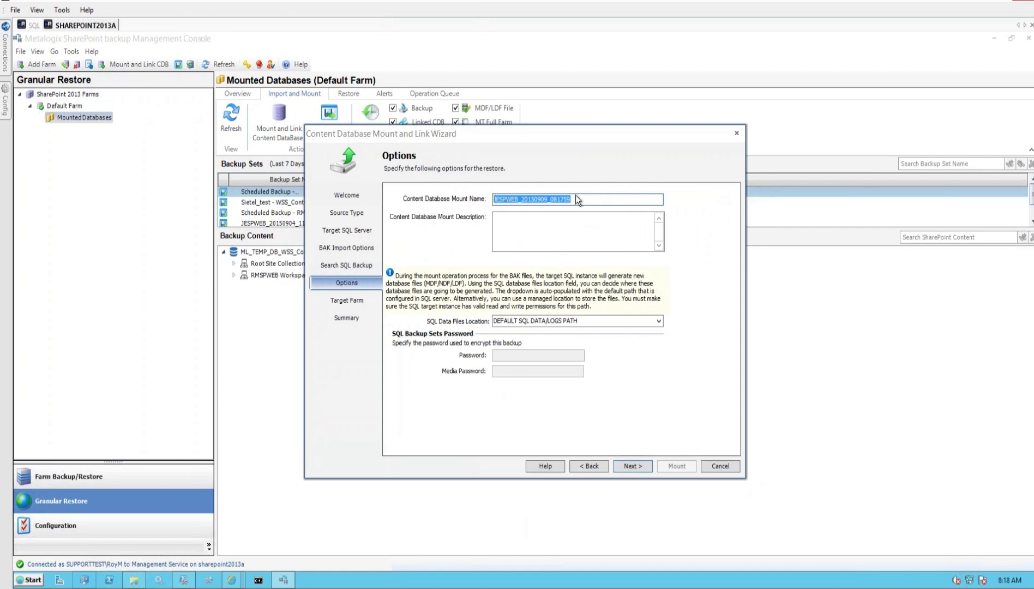
click(654, 200)
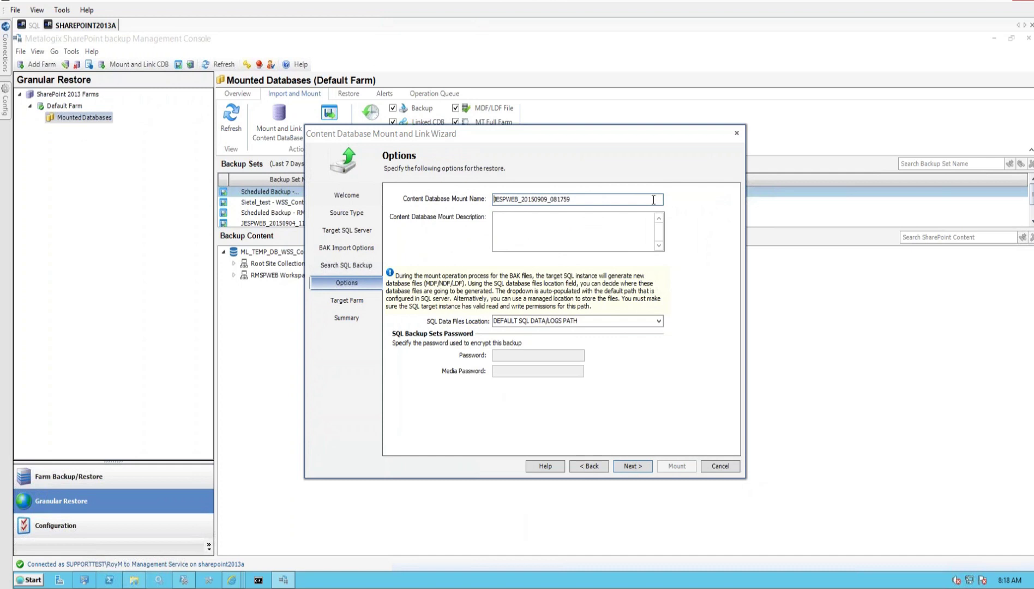
text(MOUNT_)
key(BackSpace)
click(525, 234)
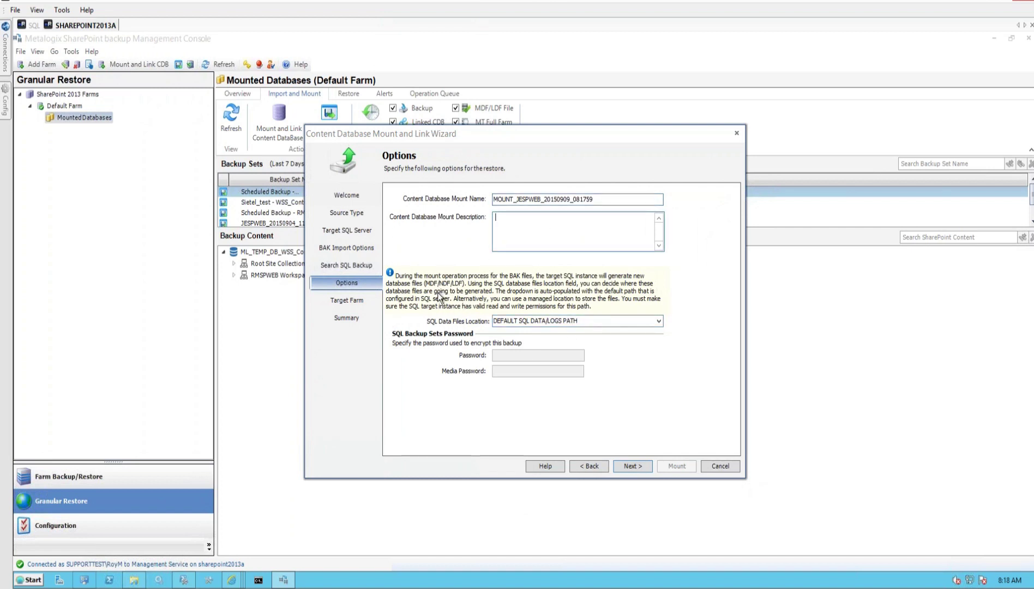
Review the available SQL data files locations while keeping DEFAULT SQL DATA/LOGS PATH.
click(659, 322)
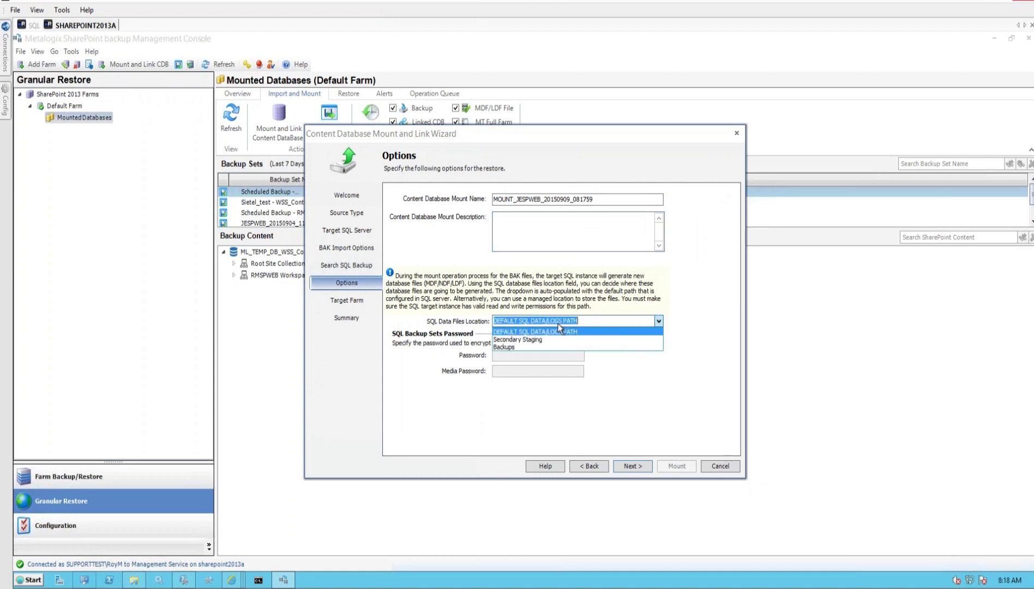
click(474, 284)
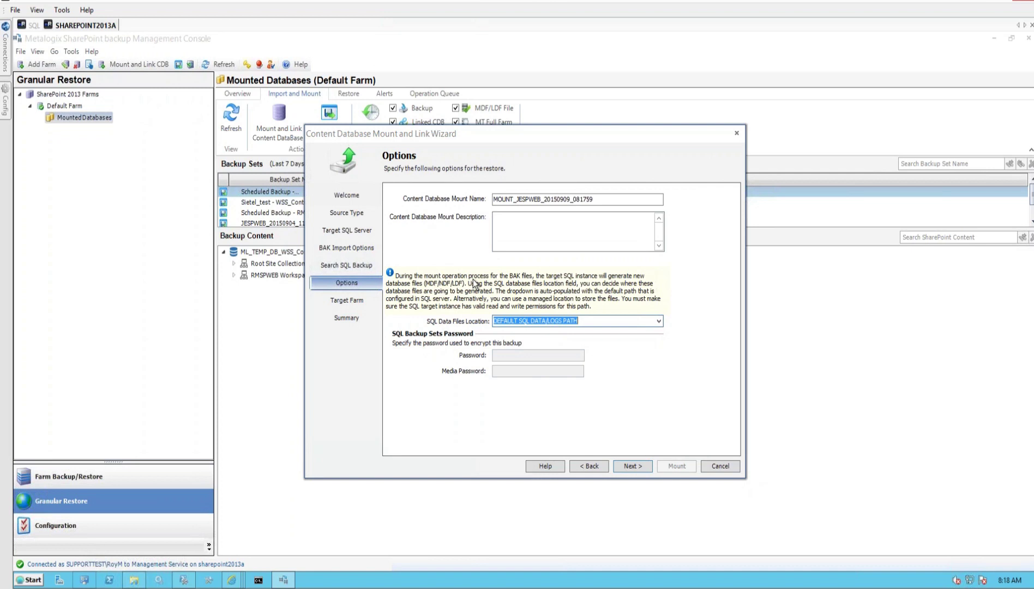
click(657, 319)
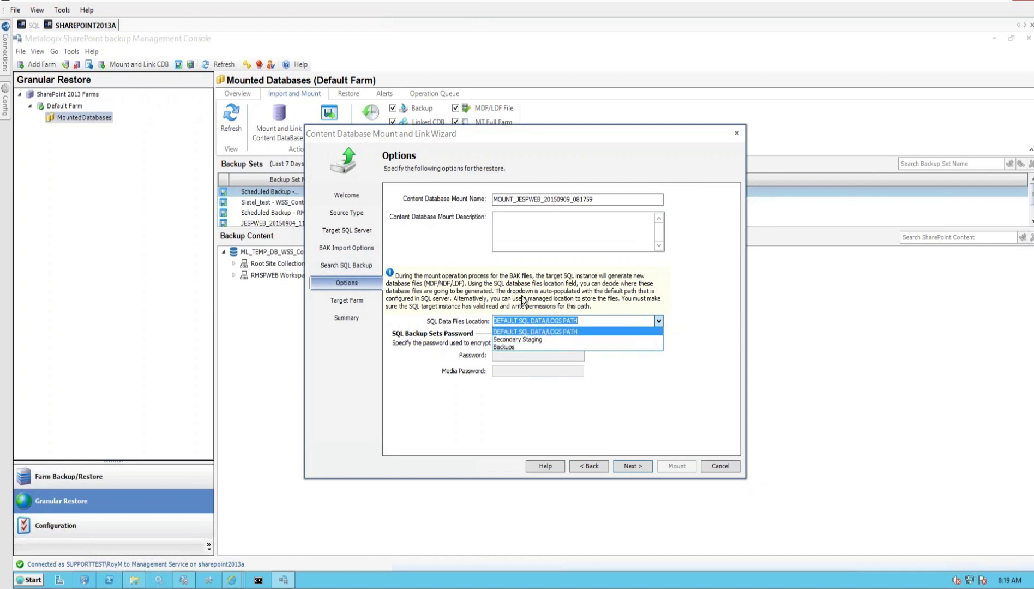
click(491, 305)
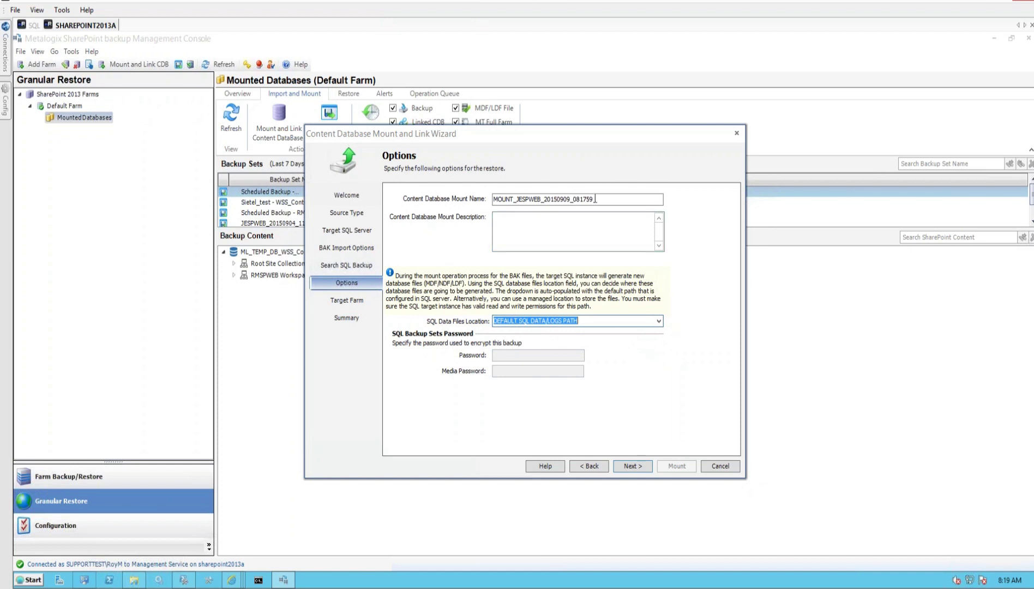
click(600, 200)
click(592, 321)
Check the SQL server's root directory in its properties in Management Studio, then return to the backup console.
click(30, 25)
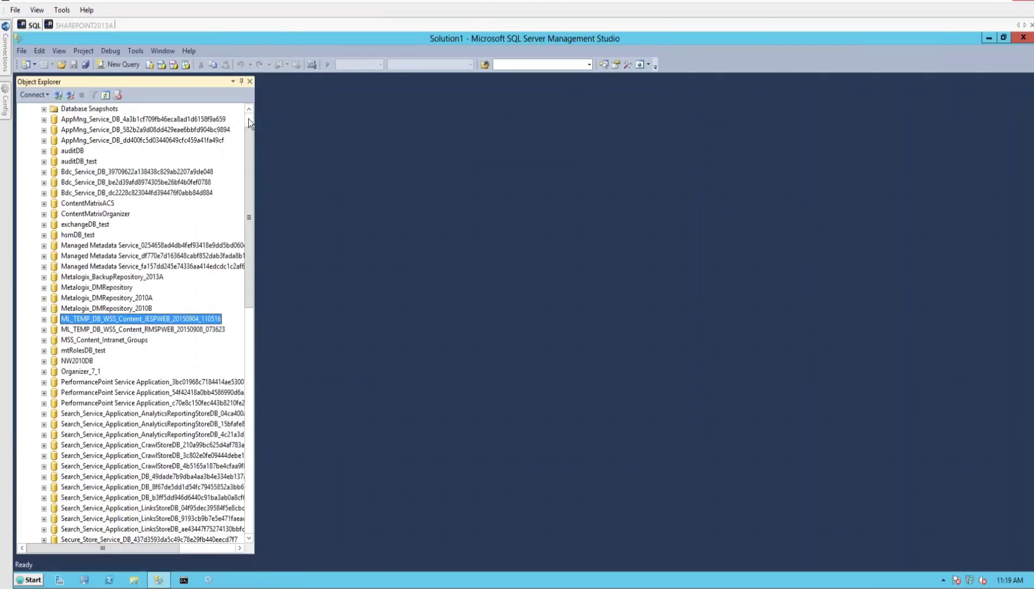
scroll(247, 118, up, 1)
right_click(82, 108)
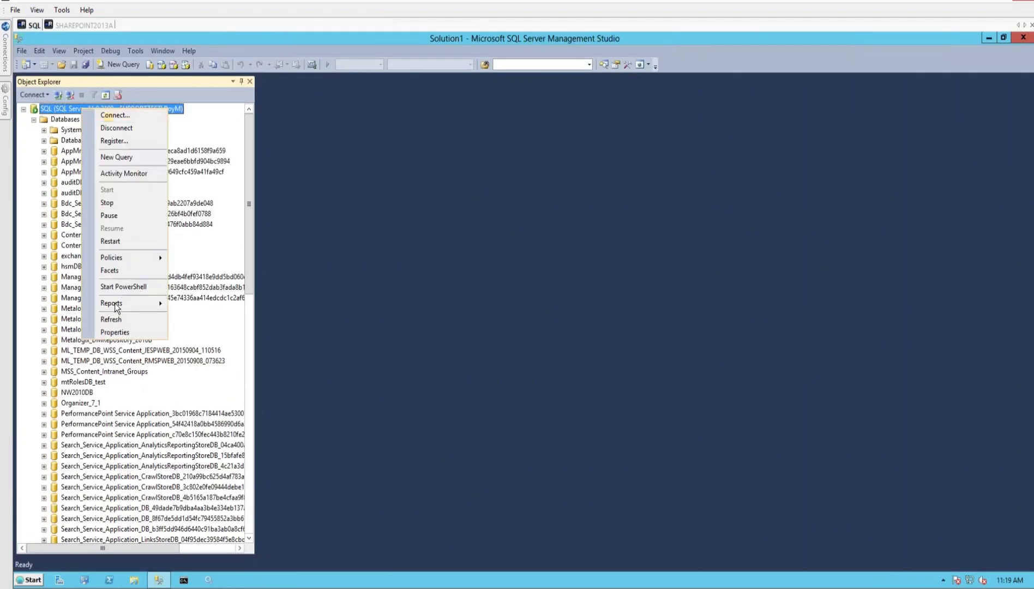
click(117, 334)
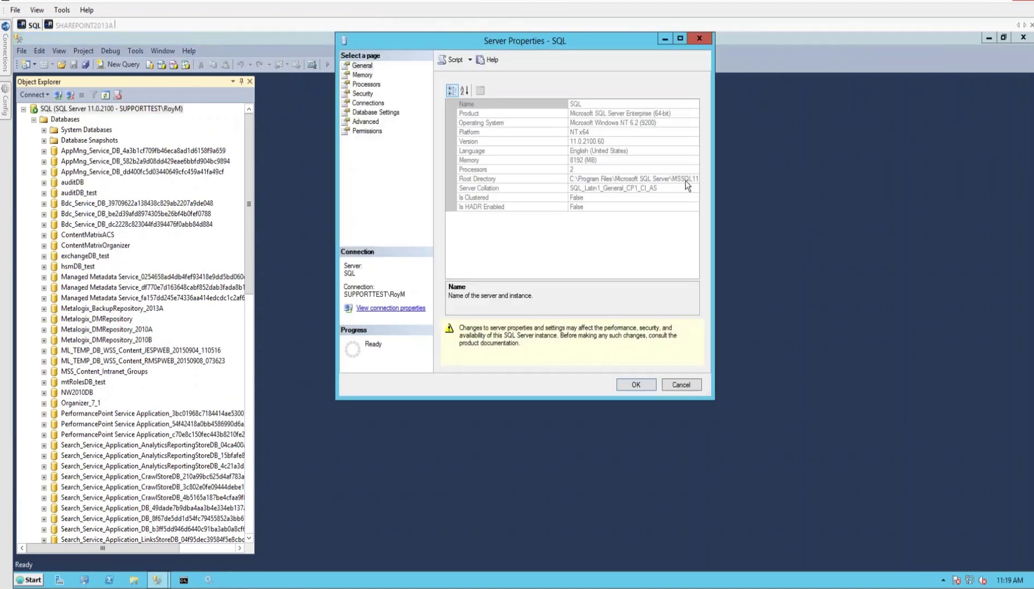
click(682, 384)
click(79, 25)
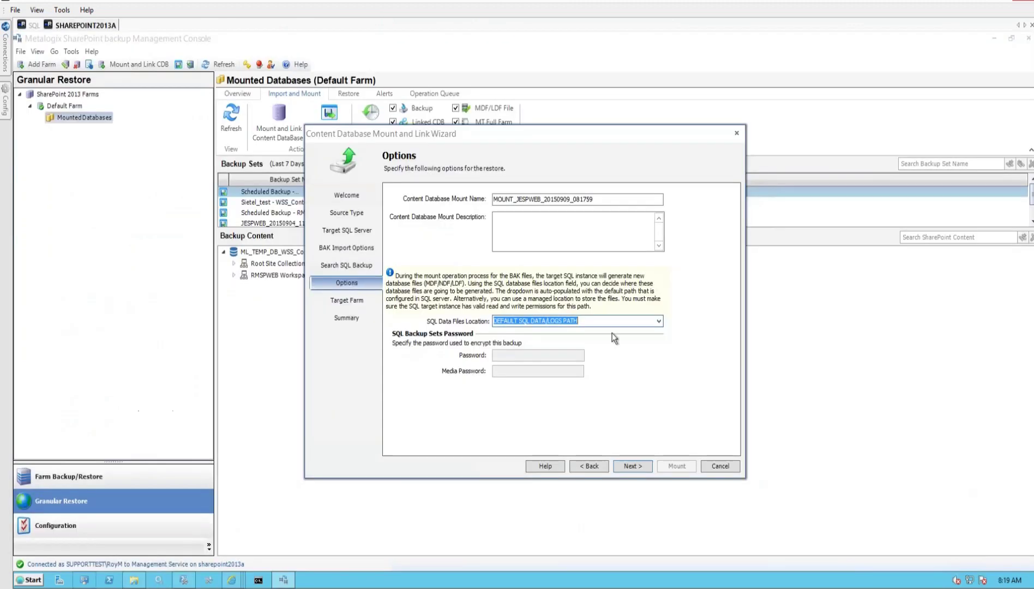
Keep DEFAULT SQL DATA/LOGS PATH as the SQL data files location and continue to the target farm settings.
click(658, 320)
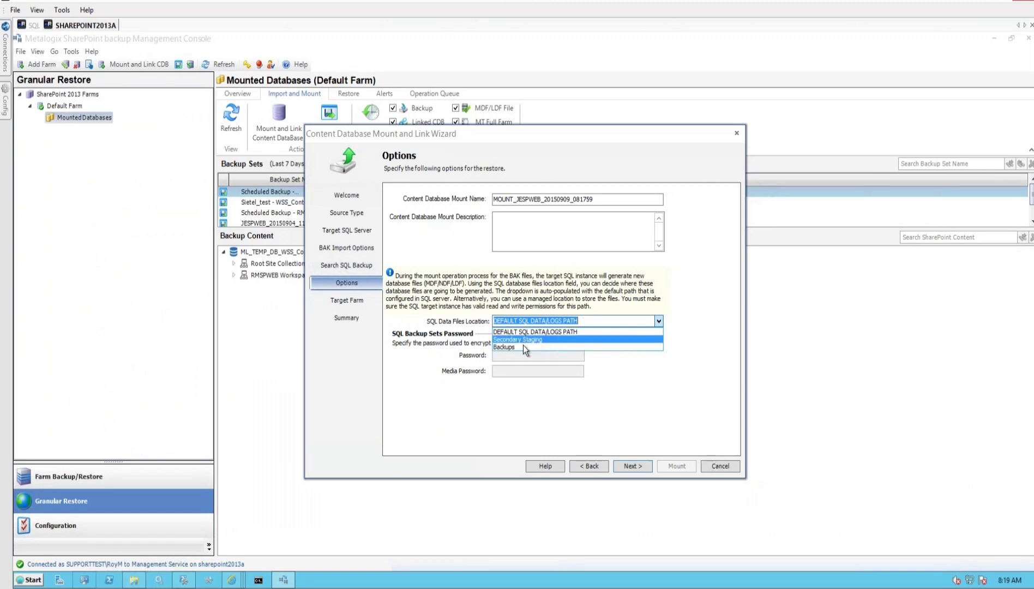
click(403, 442)
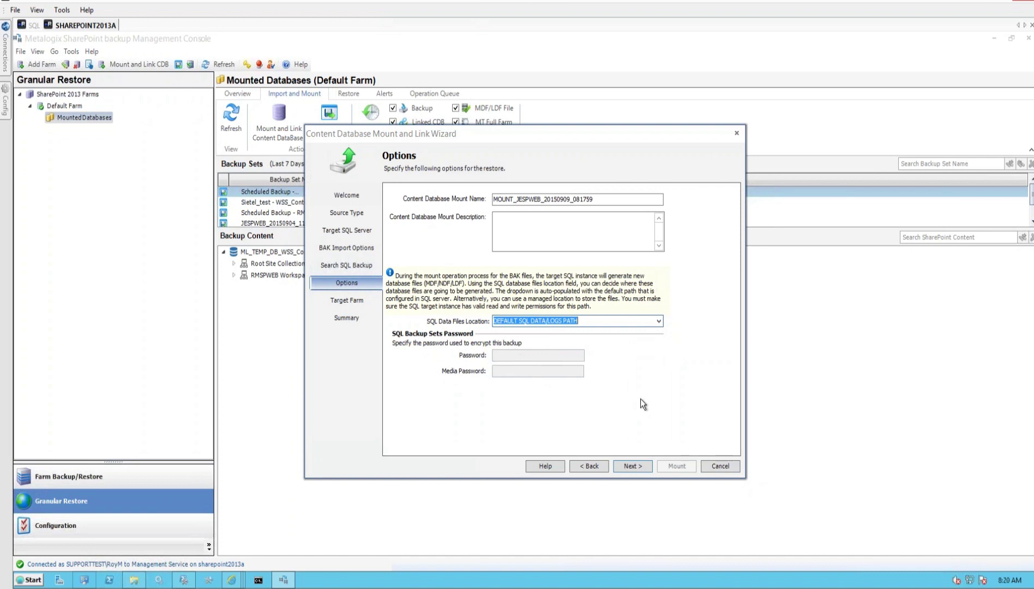
click(638, 466)
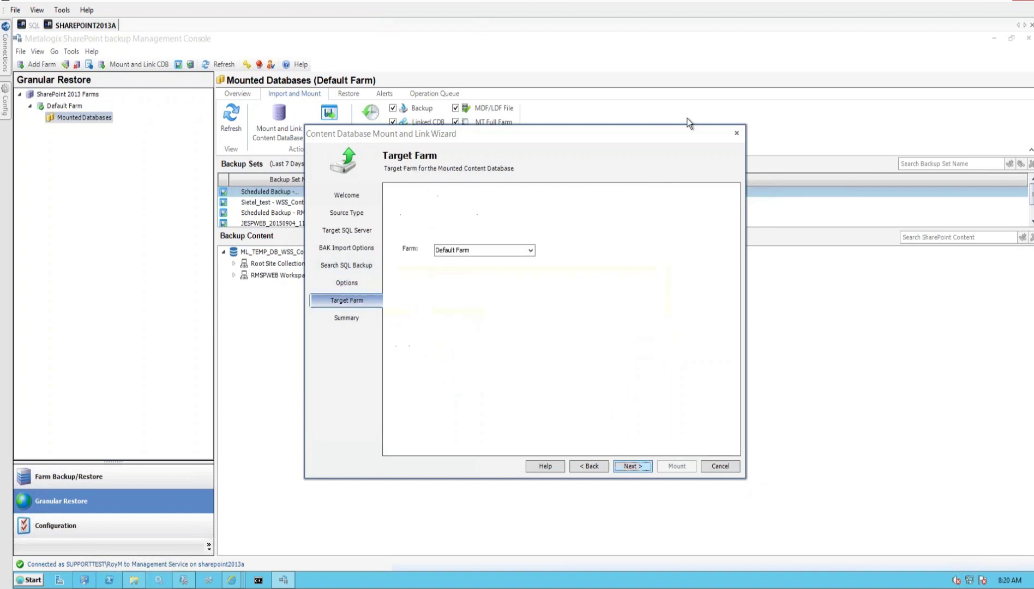
Keep Default Farm as the target farm, review the mount summary, and cancel the content database mount wizard.
click(621, 467)
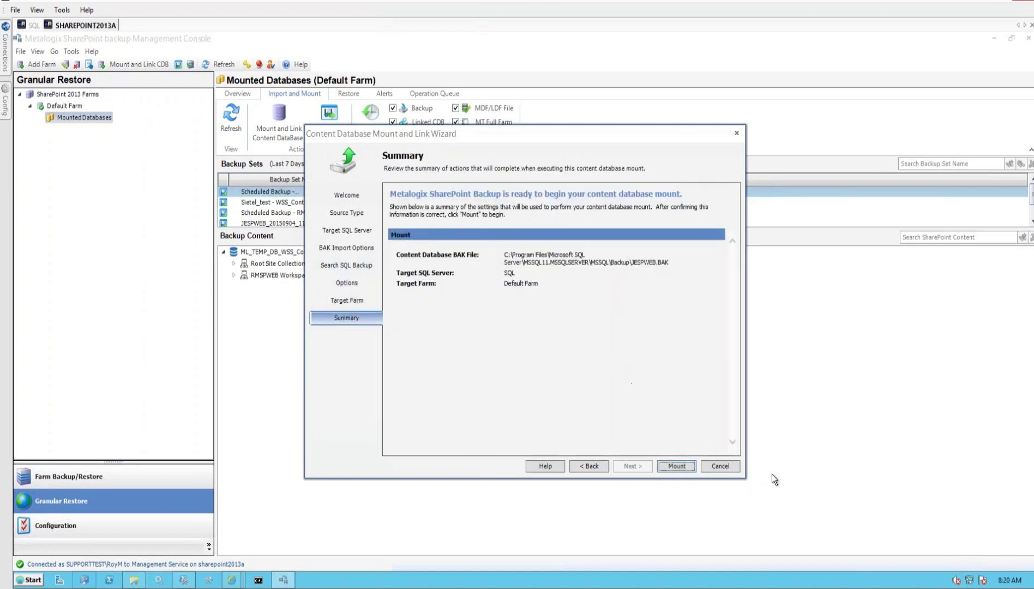
click(724, 466)
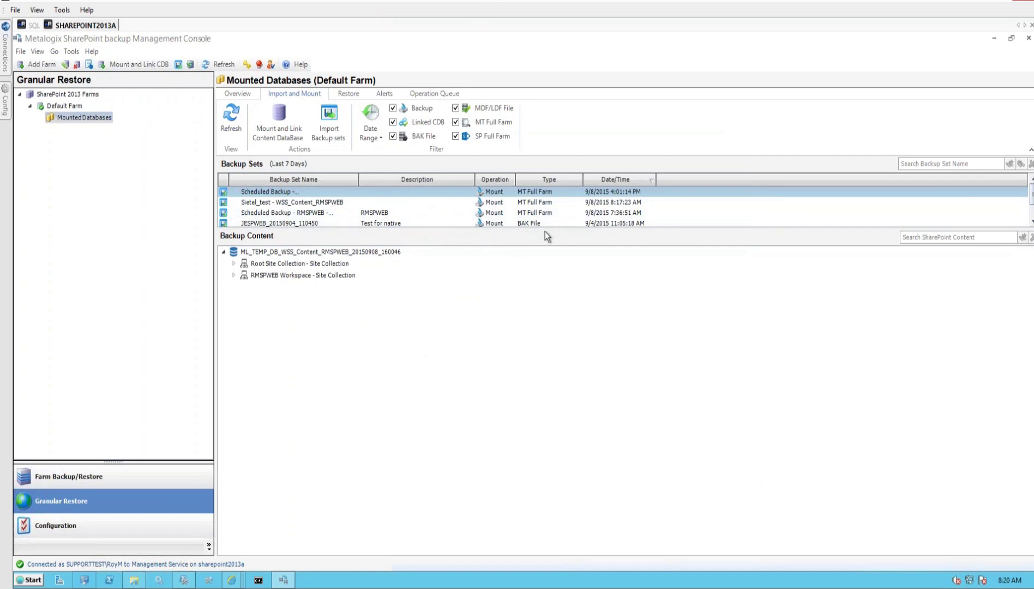
Enlarge the Backup Sets list to fit every set, and briefly visit the SQL session before returning to SHAREPOINT2013A.
drag(544, 231, 547, 303)
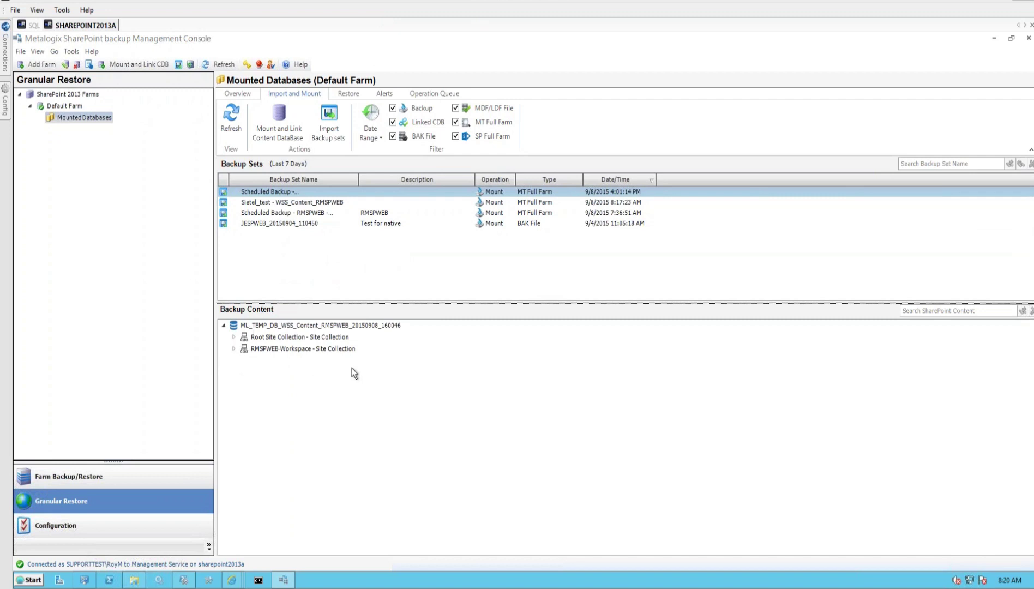
click(32, 27)
click(77, 25)
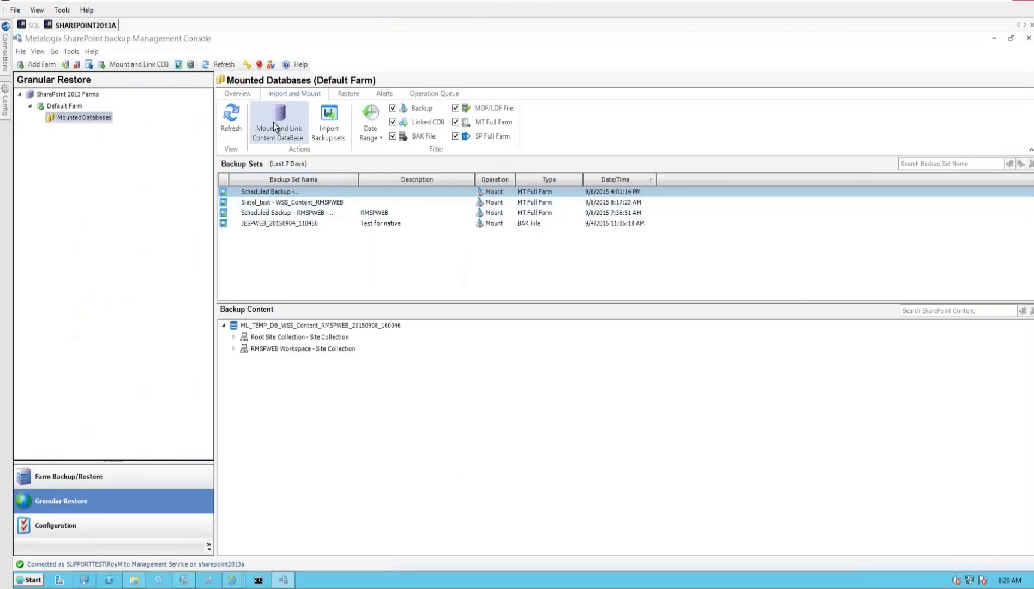
Review the mount operation status overview and the imported backup sets, and open the restore view for the mounted databases.
click(236, 92)
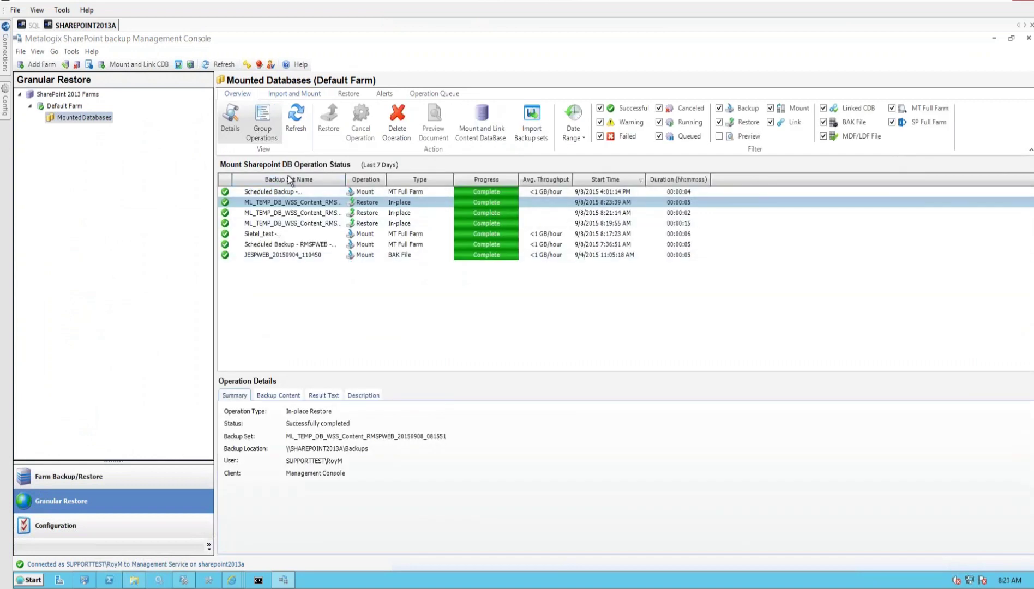
click(298, 93)
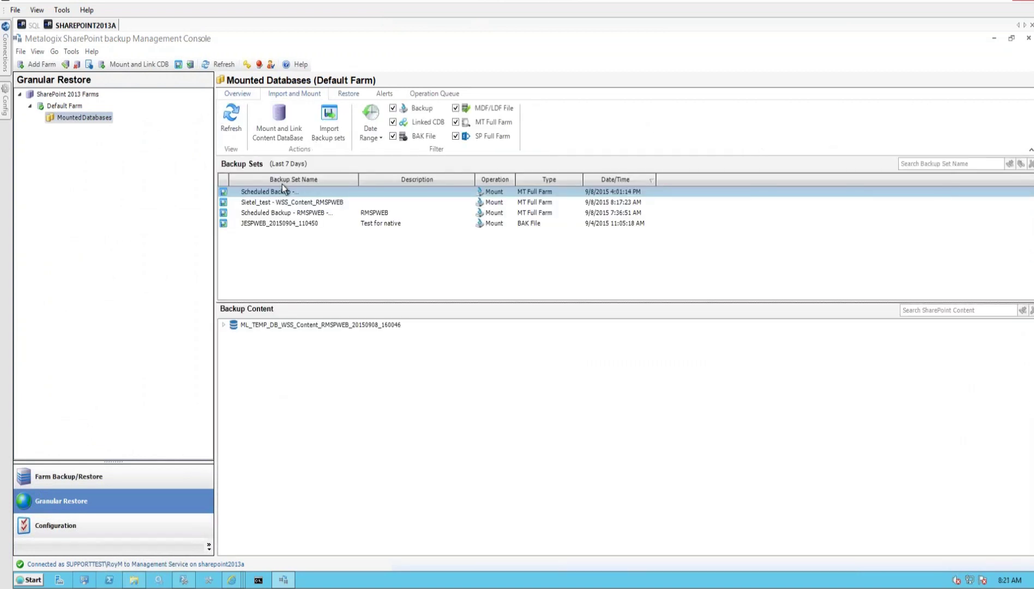
click(349, 94)
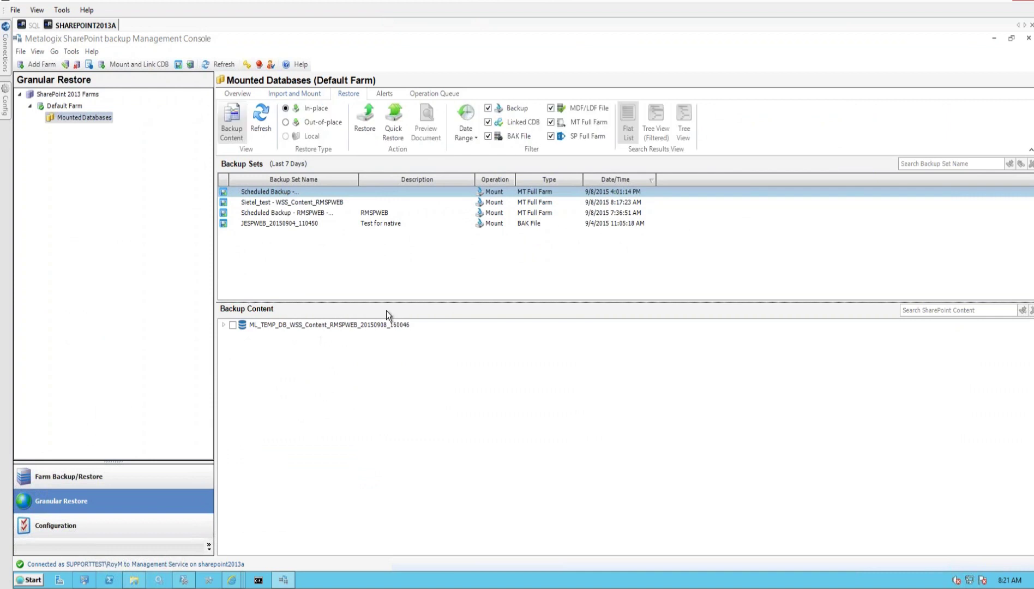
Examine the restorable content of the RMSPWEB Workspace site collection down to its Documents library files, and collapse the site collection again.
click(224, 325)
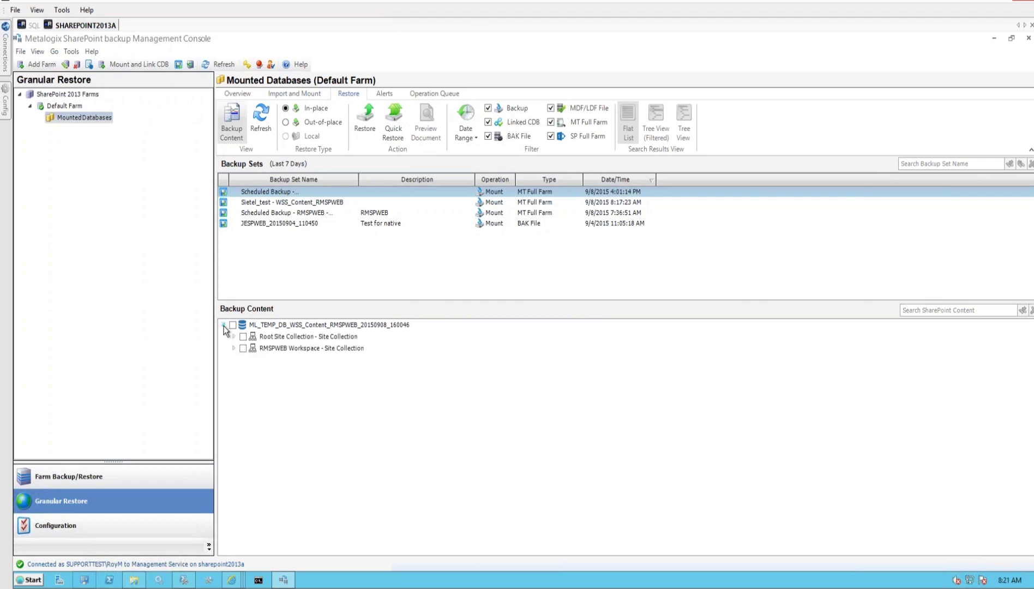
click(234, 349)
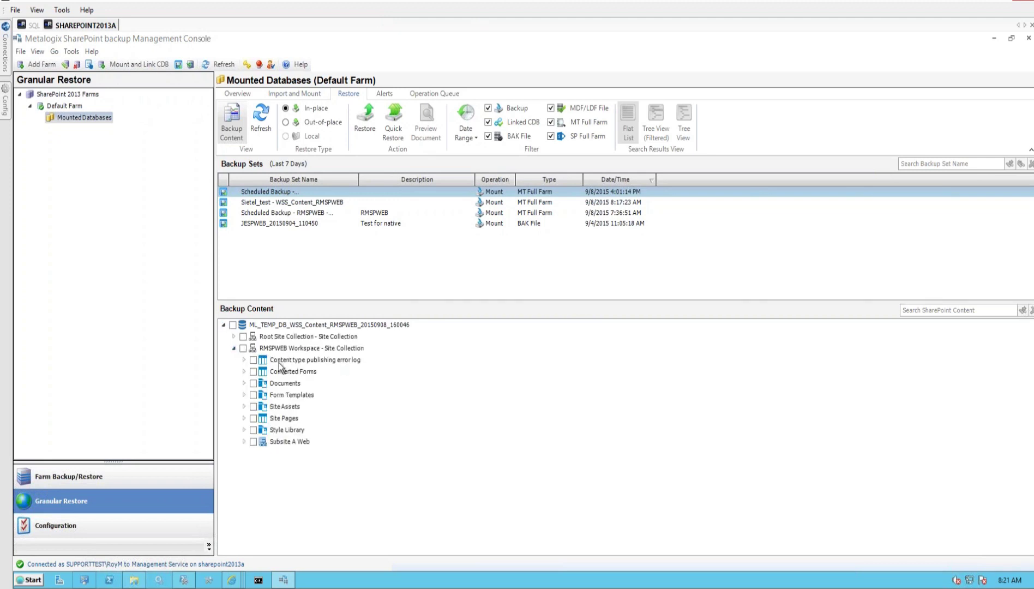
click(244, 384)
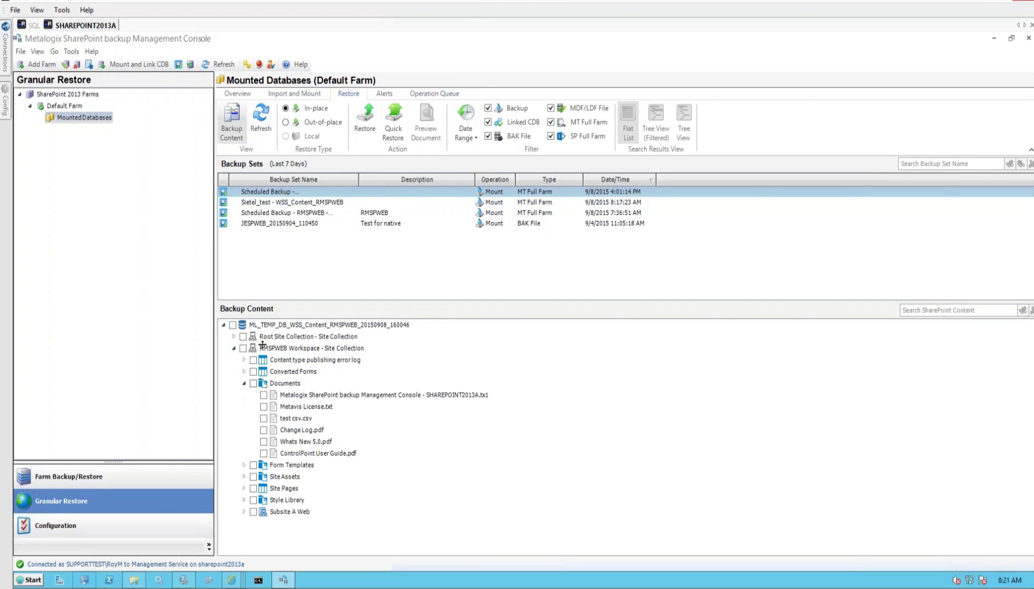
click(243, 383)
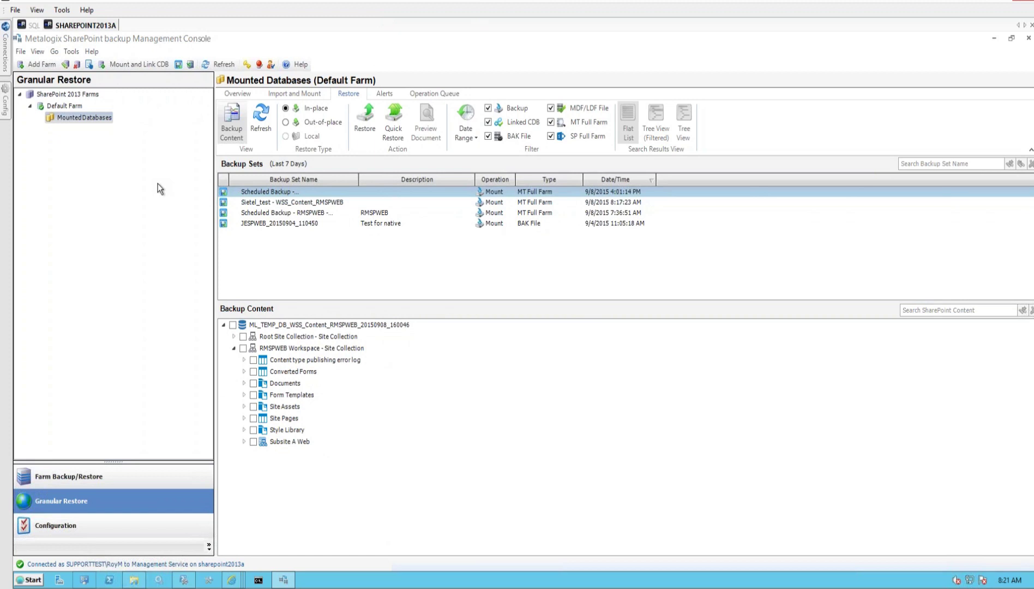
click(233, 349)
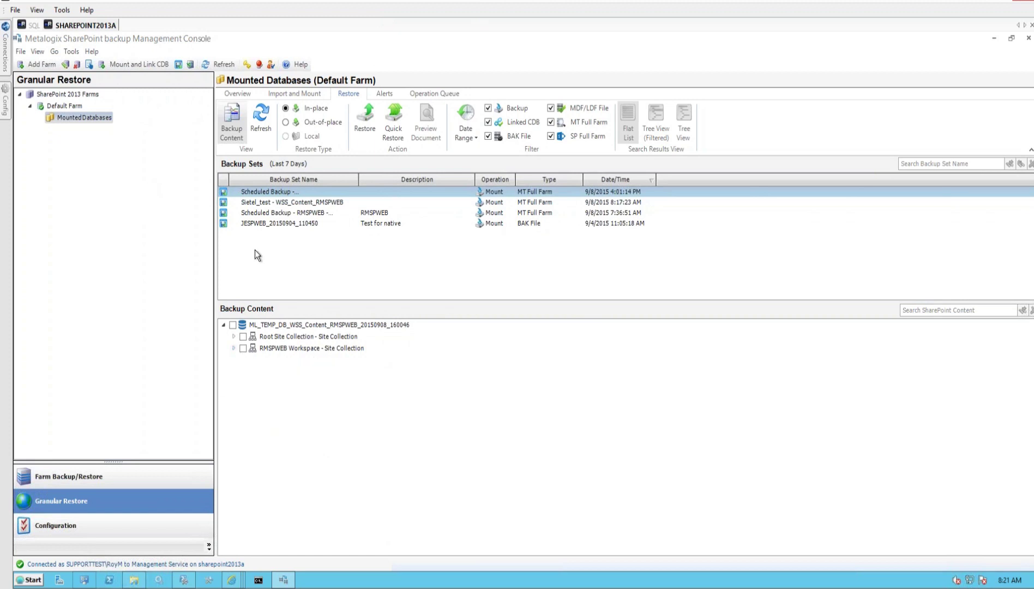